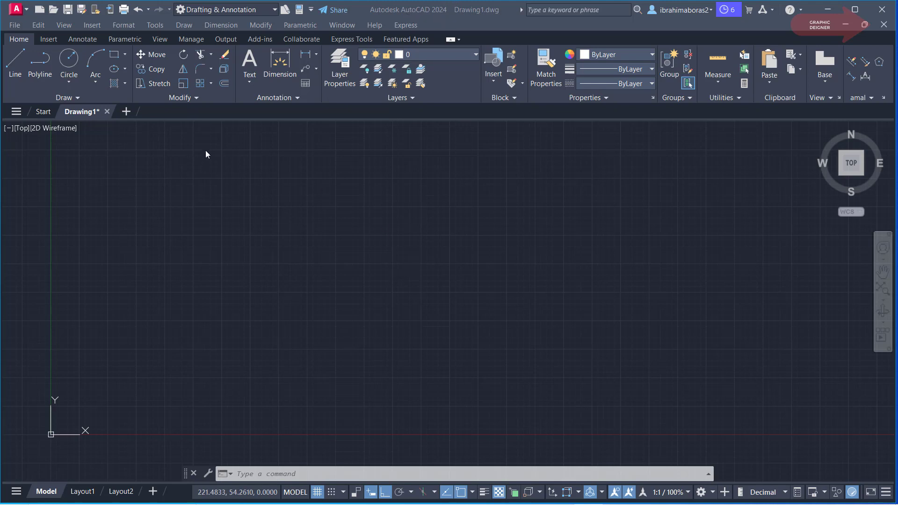
# - Draw a vertical line in the drawing area
pyautogui.click(212, 54)
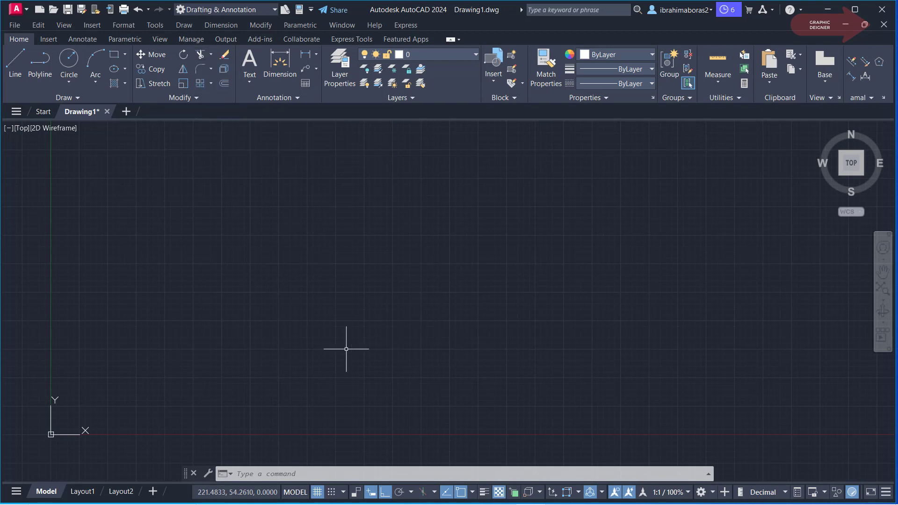
pyautogui.click(15, 63)
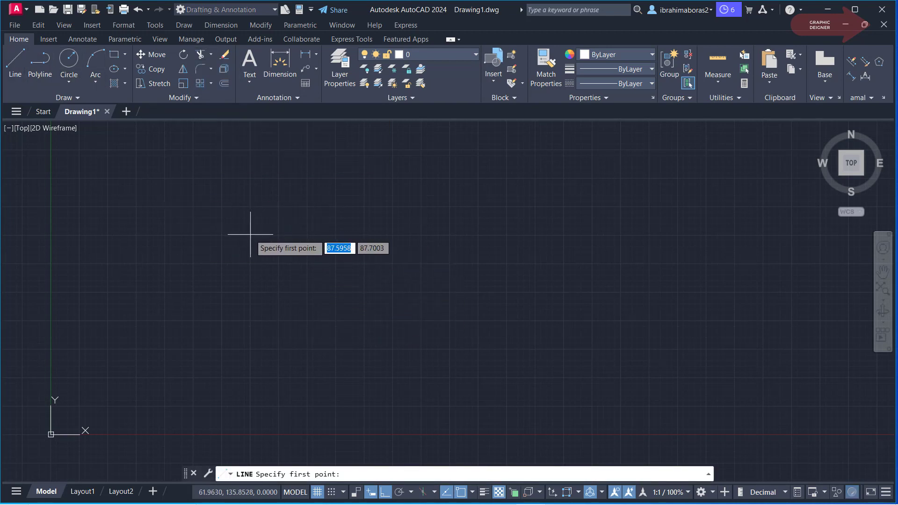
pyautogui.click(250, 178)
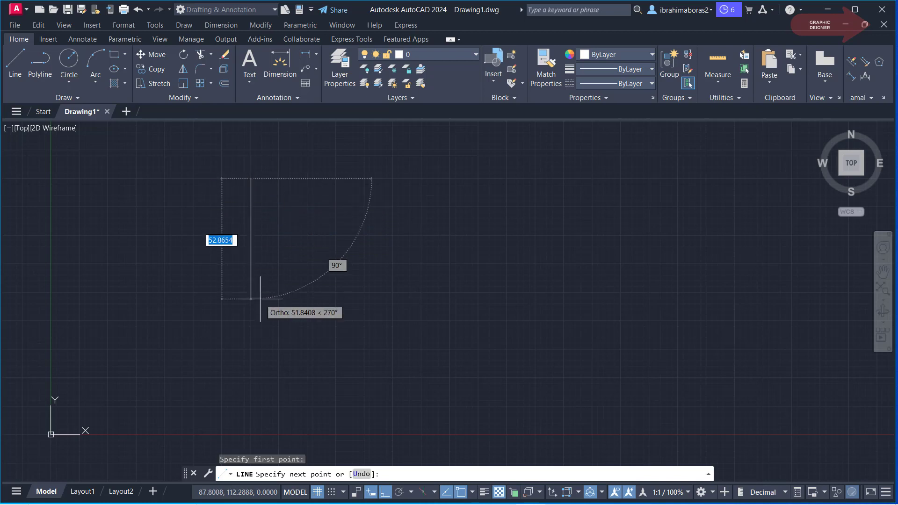
pyautogui.click(250, 346)
pyautogui.press('Return')
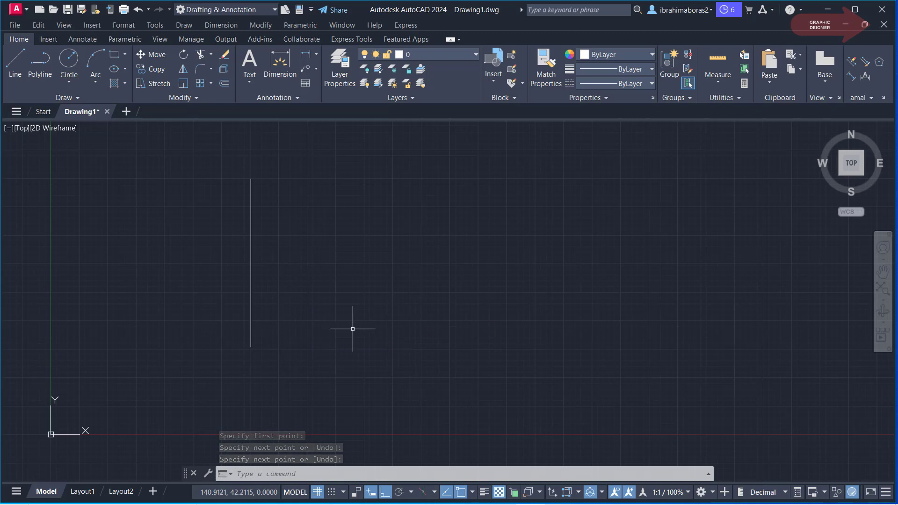
# - Draw a longer horizontal line crossing the vertical line, then centre and zoom in on the cross
pyautogui.press('Return')
pyautogui.click(161, 257)
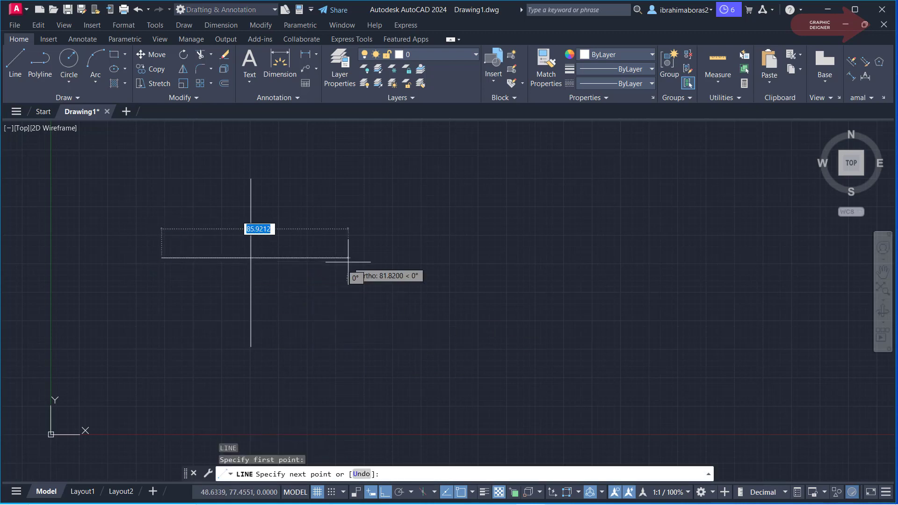
pyautogui.click(412, 257)
pyautogui.rightClick(427, 268)
pyautogui.click(442, 276)
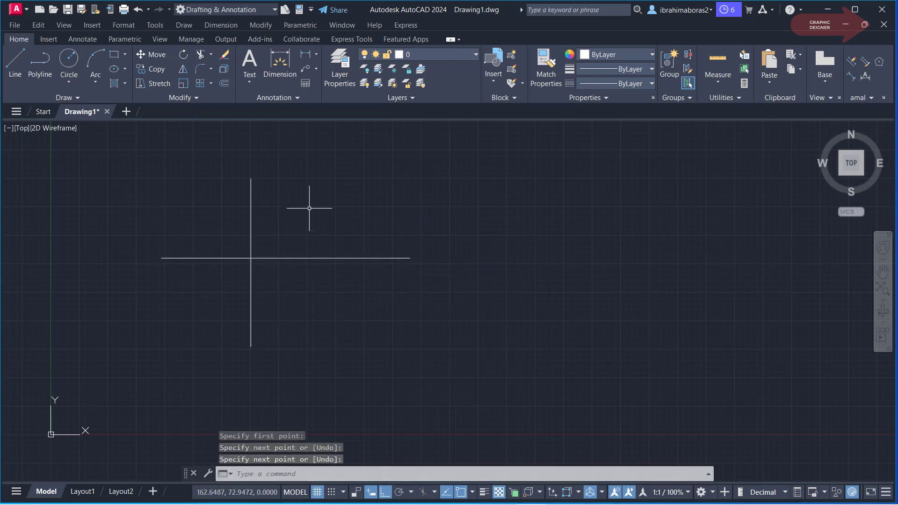
pyautogui.moveTo(280, 238); pyautogui.dragTo(338, 254, button='middle')
pyautogui.scroll(2, 338, 254)
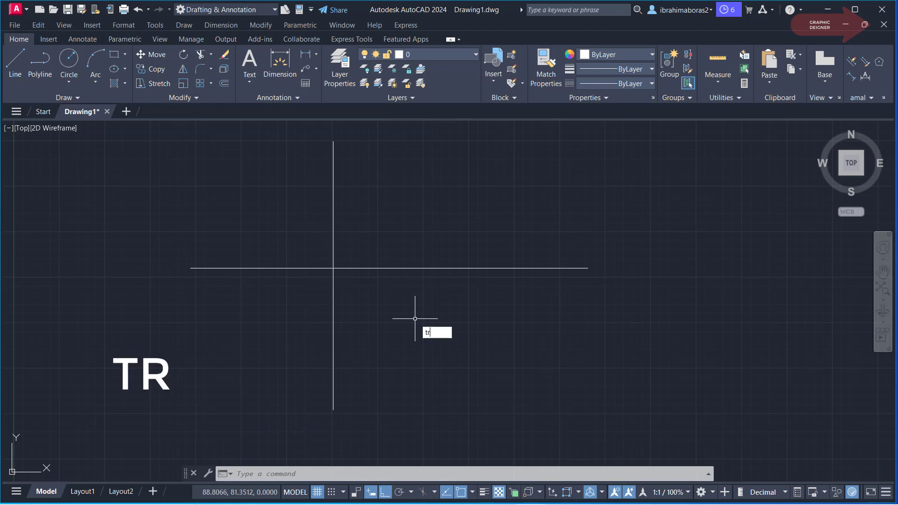
# - Trim off the left horizontal stub and the upper vertical stub, leaving both lines meeting at one corner
pyautogui.press('Return')
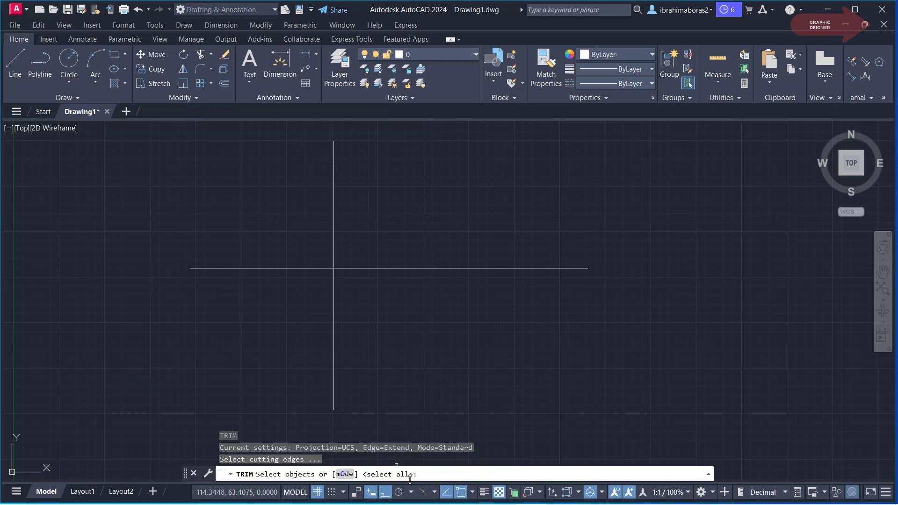
pyautogui.click(603, 126)
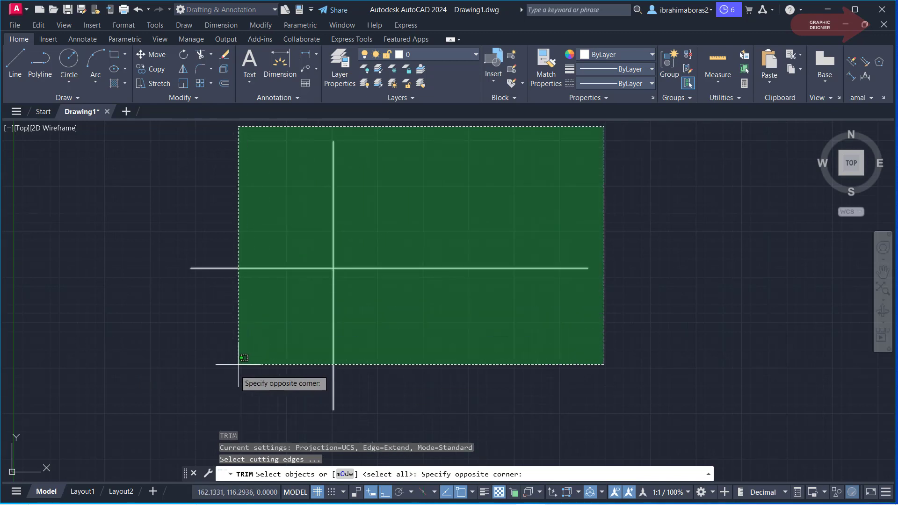
pyautogui.click(184, 425)
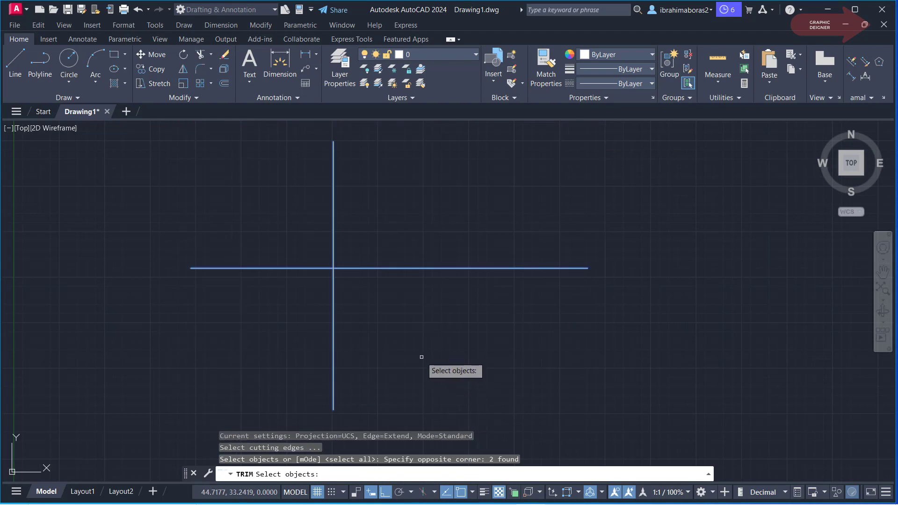
pyautogui.press('Return')
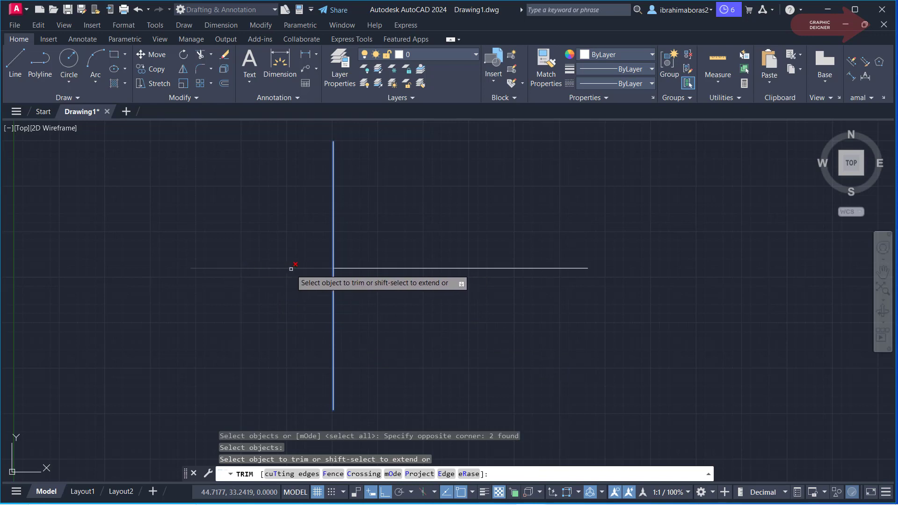
pyautogui.click(290, 268)
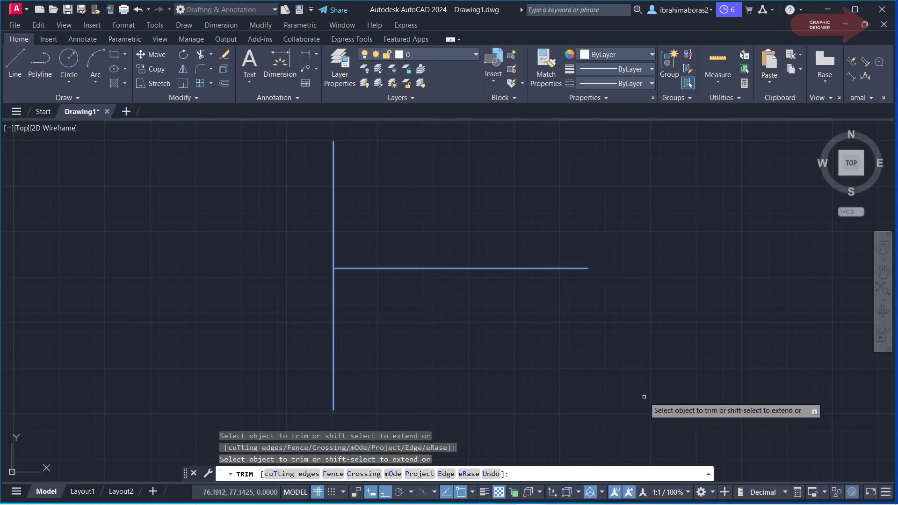
pyautogui.click(333, 206)
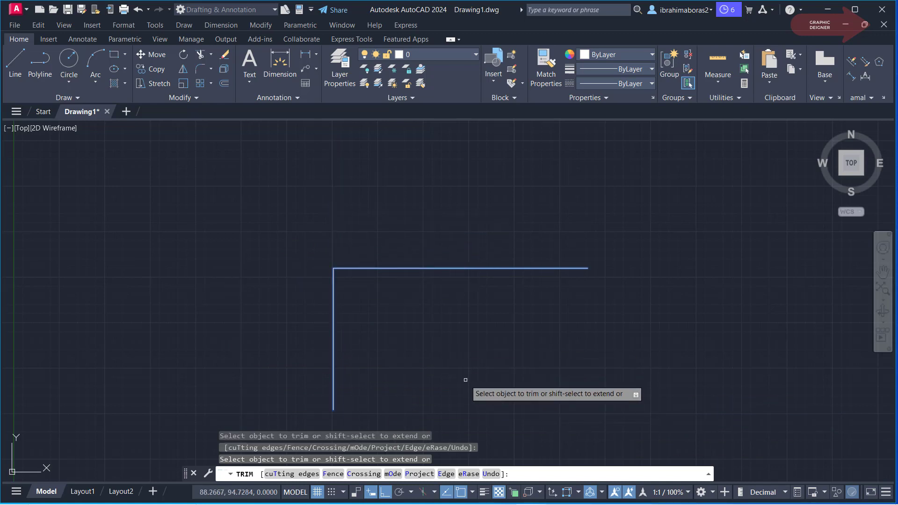
pyautogui.rightClick(466, 381)
pyautogui.click(522, 202)
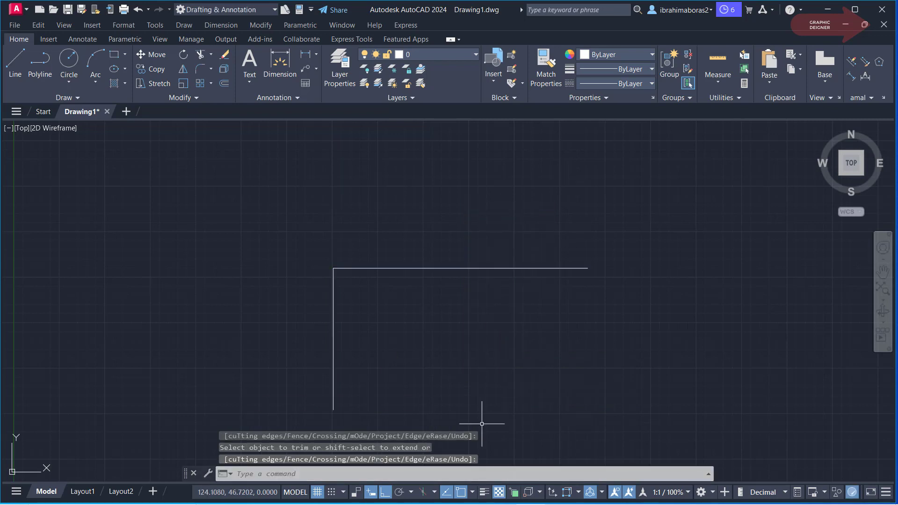
pyautogui.scroll(-2, 580, 309)
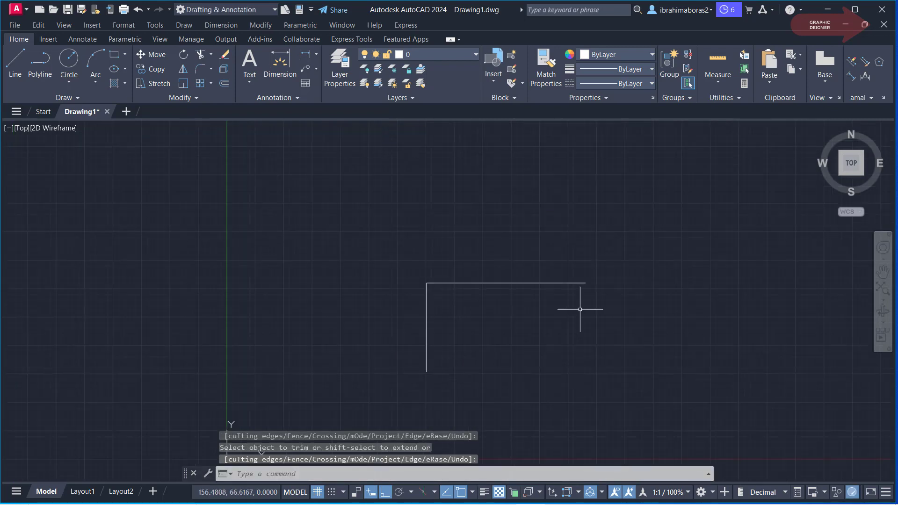
# - Erase both lines of the L corner
pyautogui.moveTo(638, 325); pyautogui.dragTo(415, 341, button='middle')
pyautogui.click(357, 241)
pyautogui.click(96, 384)
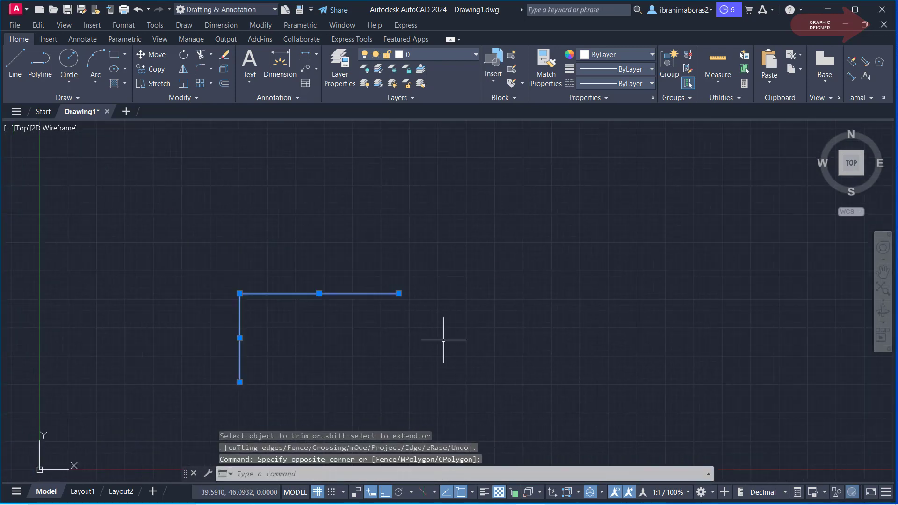
pyautogui.write('e')
pyautogui.press('Return')
# - Draw a single new vertical line
pyautogui.write('l')
pyautogui.press('Return')
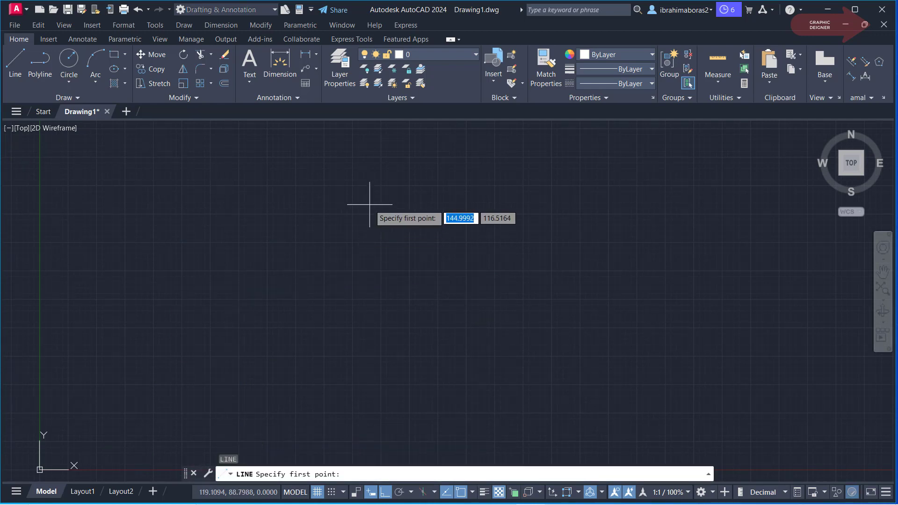
pyautogui.click(359, 174)
pyautogui.click(370, 377)
pyautogui.rightClick(370, 377)
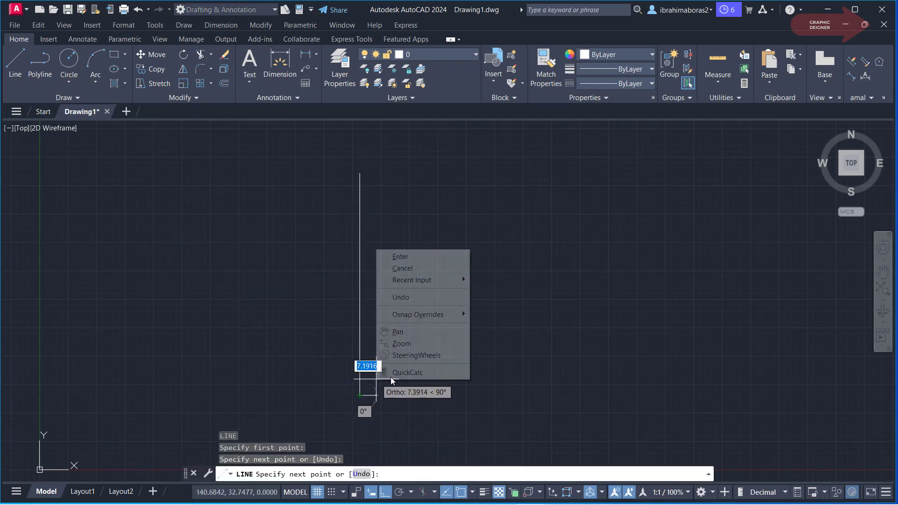
pyautogui.click(424, 257)
pyautogui.write('c')
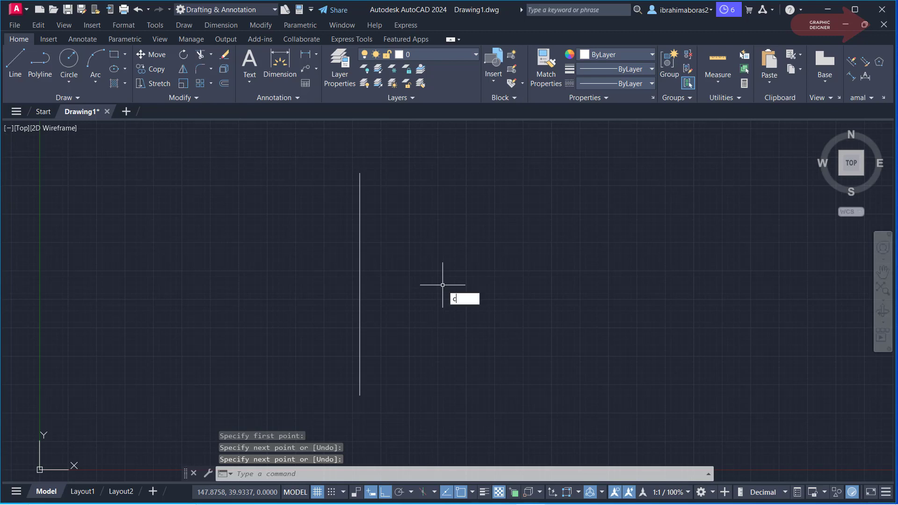
# - Copy the vertical line repeatedly to the right, forming a row of nine parallel lines
pyautogui.write('o')
pyautogui.press('Return')
pyautogui.click(359, 262)
pyautogui.press('Return')
pyautogui.click(385, 276)
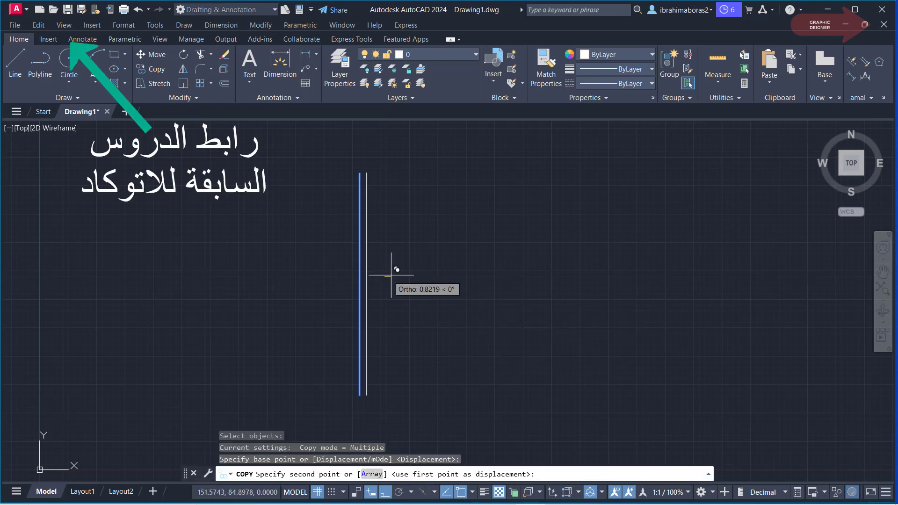
pyautogui.click(417, 275)
pyautogui.click(472, 275)
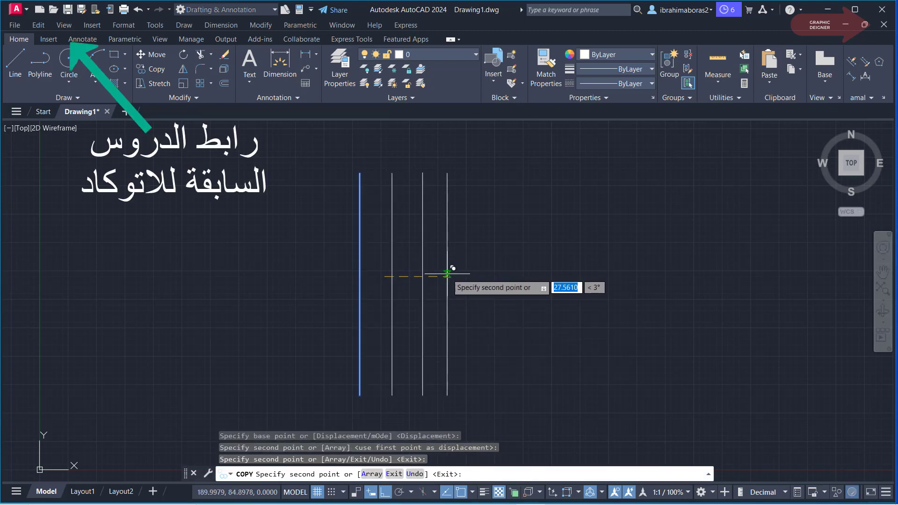
pyautogui.click(447, 273)
pyautogui.click(500, 274)
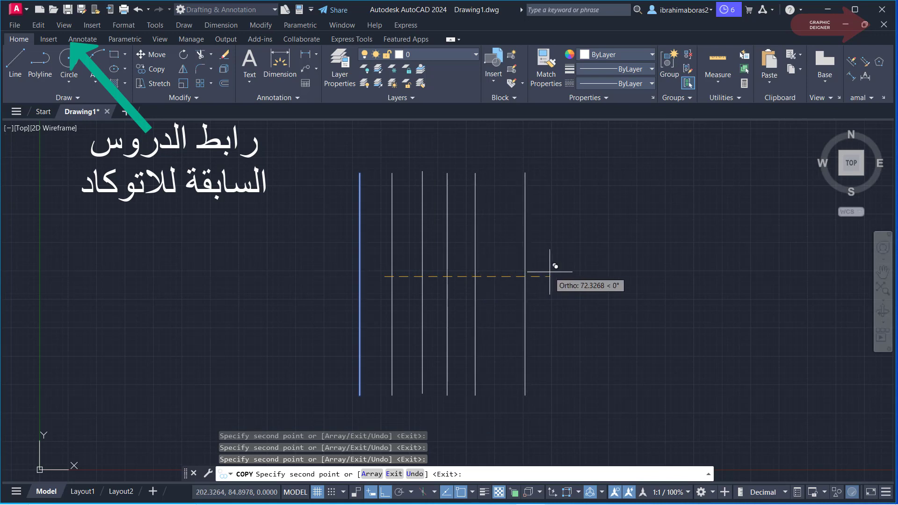
pyautogui.click(528, 274)
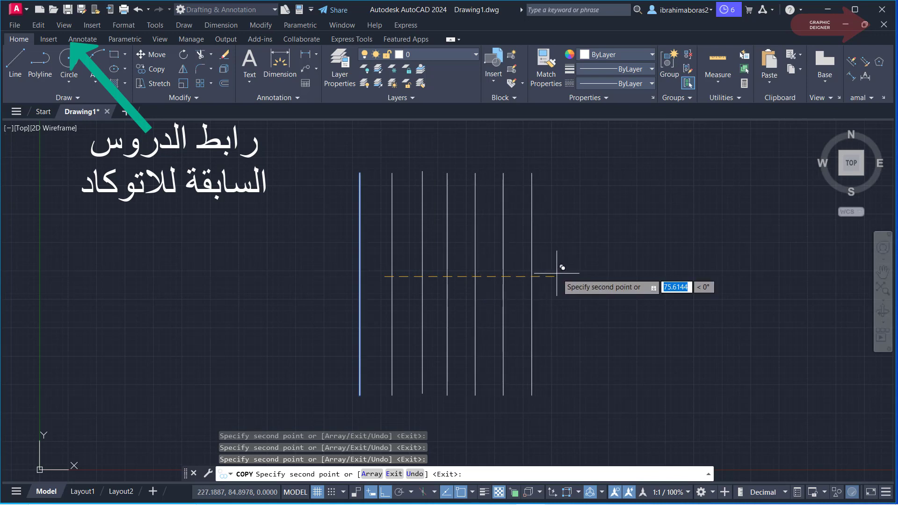
pyautogui.click(585, 274)
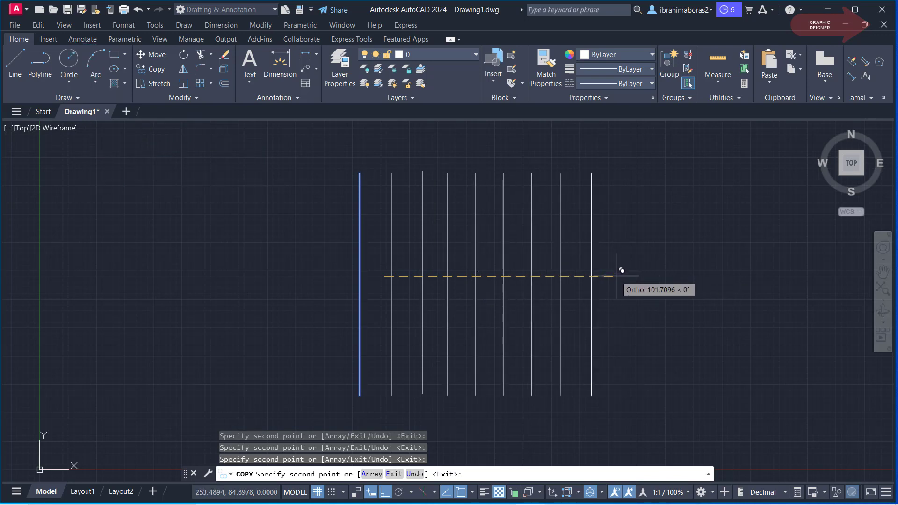
pyautogui.click(616, 276)
pyautogui.rightClick(616, 276)
pyautogui.click(655, 291)
# - Draw a long horizontal line across the lower portion of all nine vertical lines
pyautogui.write('l')
pyautogui.press('Return')
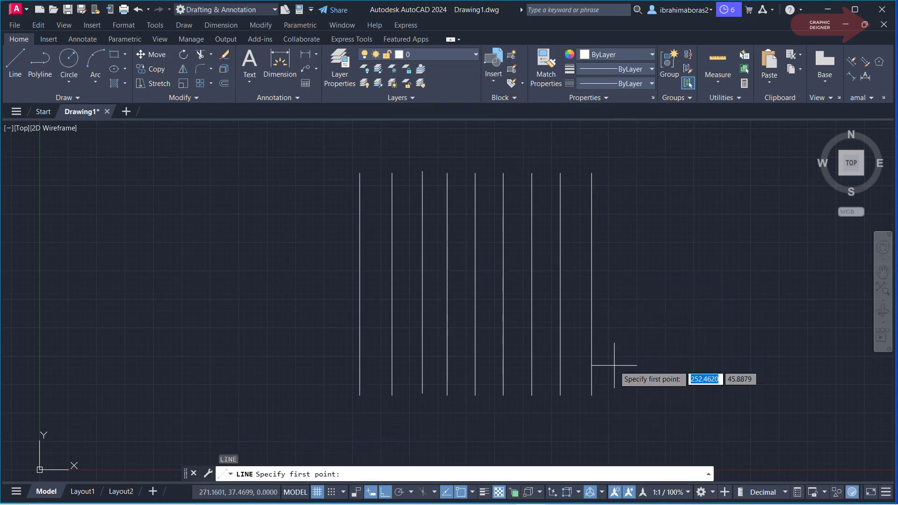
pyautogui.click(293, 323)
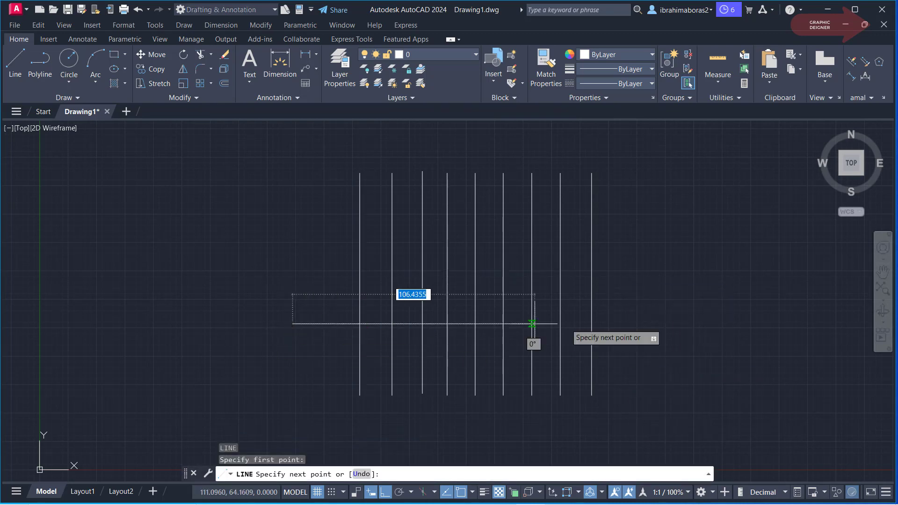
pyautogui.click(630, 323)
pyautogui.rightClick(633, 341)
pyautogui.click(651, 347)
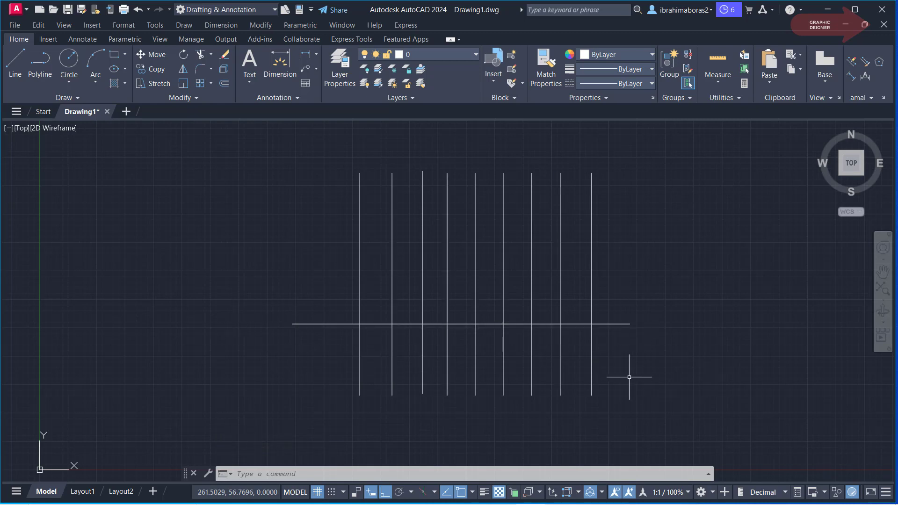
pyautogui.write('TR')
# - Start Trim and select all ten lines as cutting edges
pyautogui.press('Return')
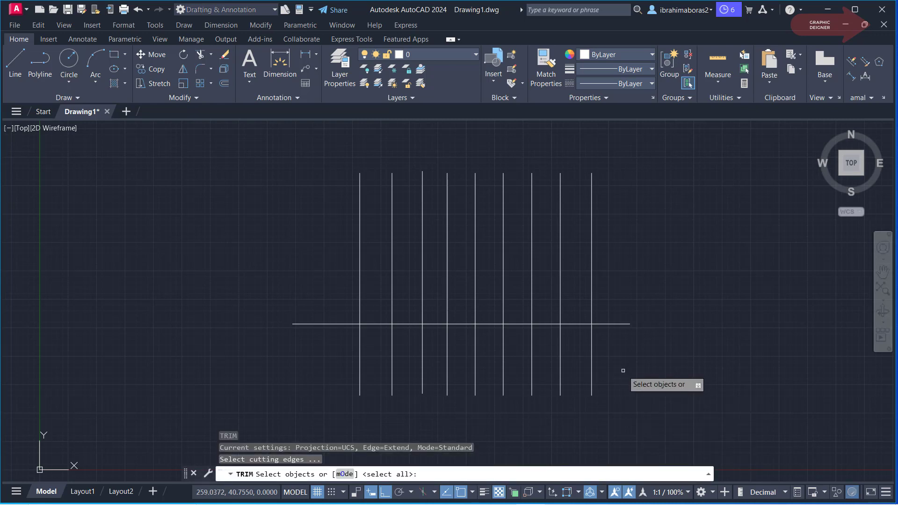
pyautogui.click(652, 159)
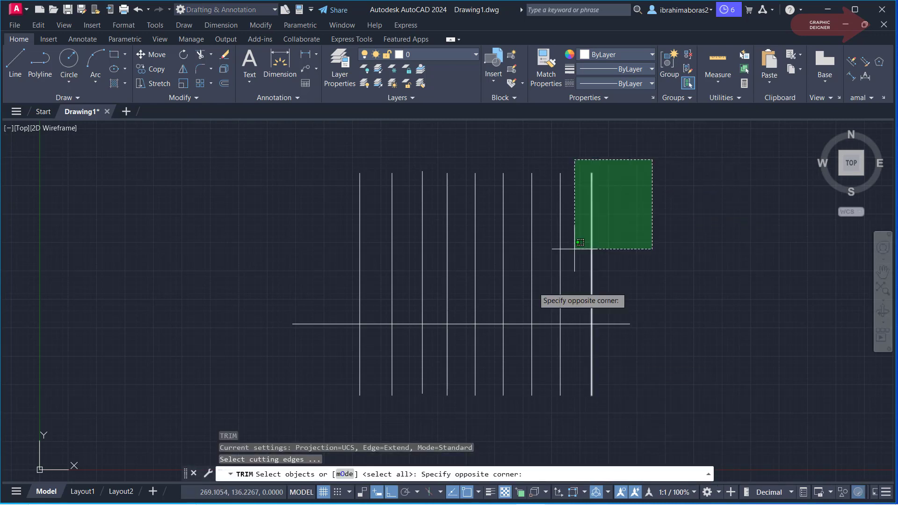
pyautogui.click(296, 420)
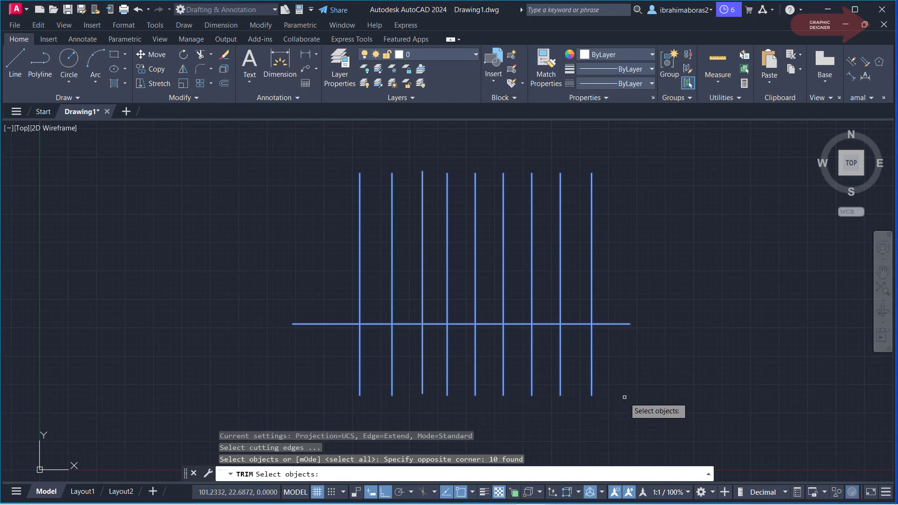
pyautogui.press('Return')
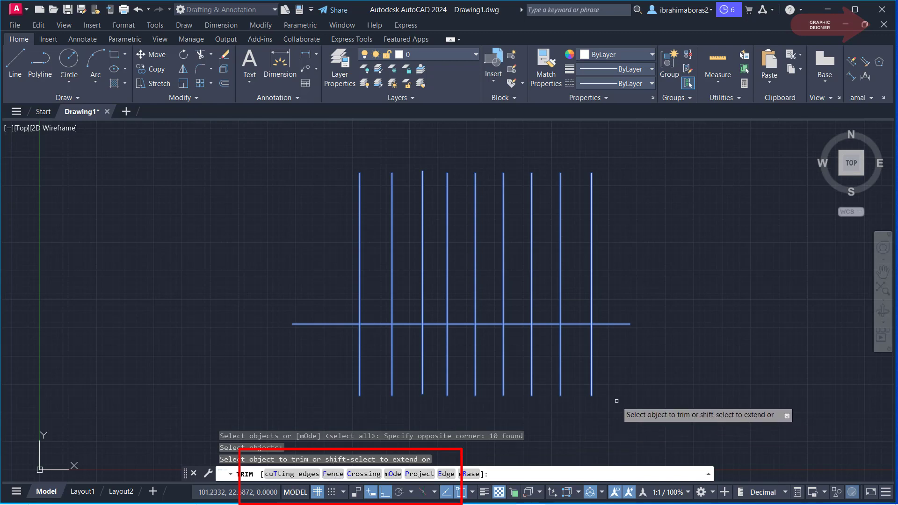
# - Fence-trim every stub below the horizontal line, so all verticals end on it
pyautogui.write('f')
pyautogui.press('Return')
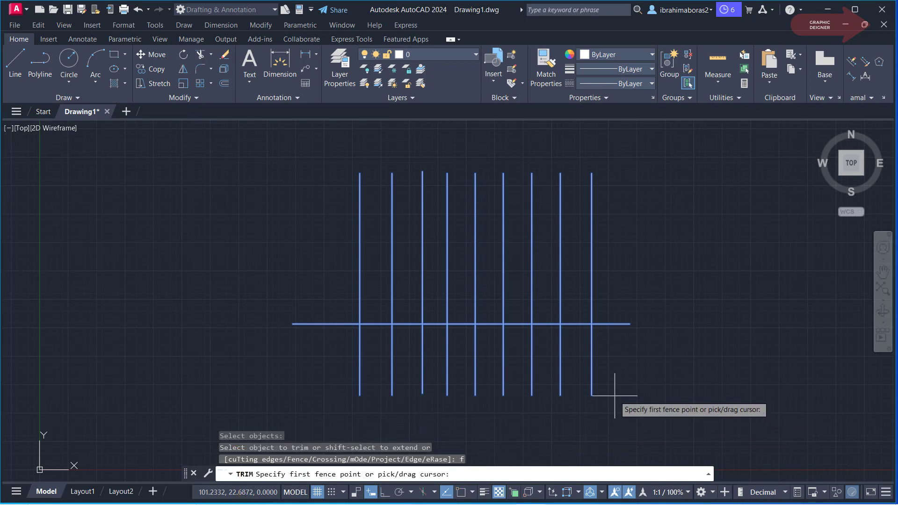
pyautogui.click(323, 353)
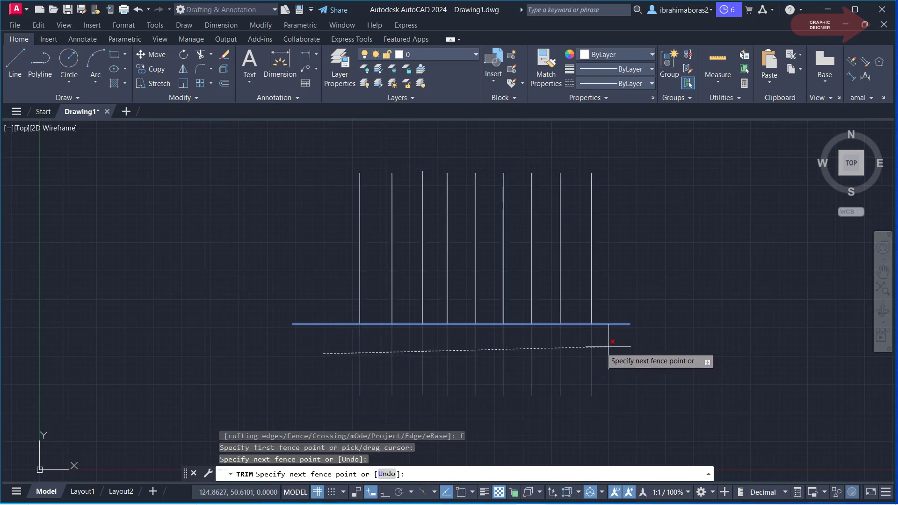
pyautogui.rightClick(634, 357)
pyautogui.click(664, 370)
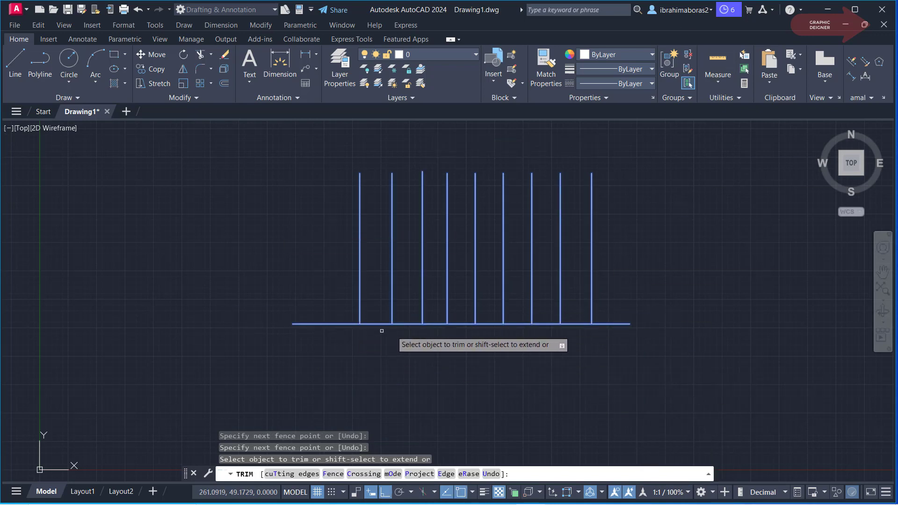
pyautogui.rightClick(653, 331)
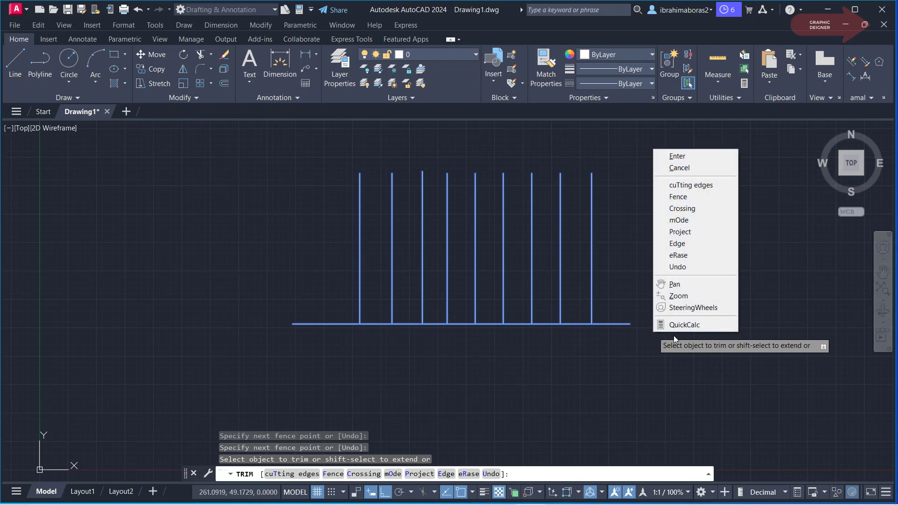
pyautogui.click(701, 162)
# - Draw a long horizontal line in an empty area of the drawing
pyautogui.scroll(-3, 592, 311)
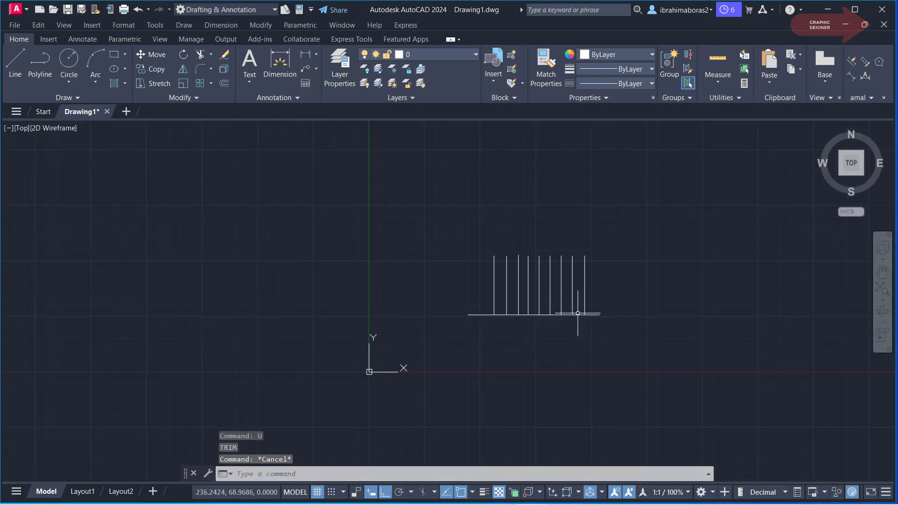
pyautogui.moveTo(606, 315); pyautogui.dragTo(244, 319, button='middle')
pyautogui.scroll(4, 362, 285)
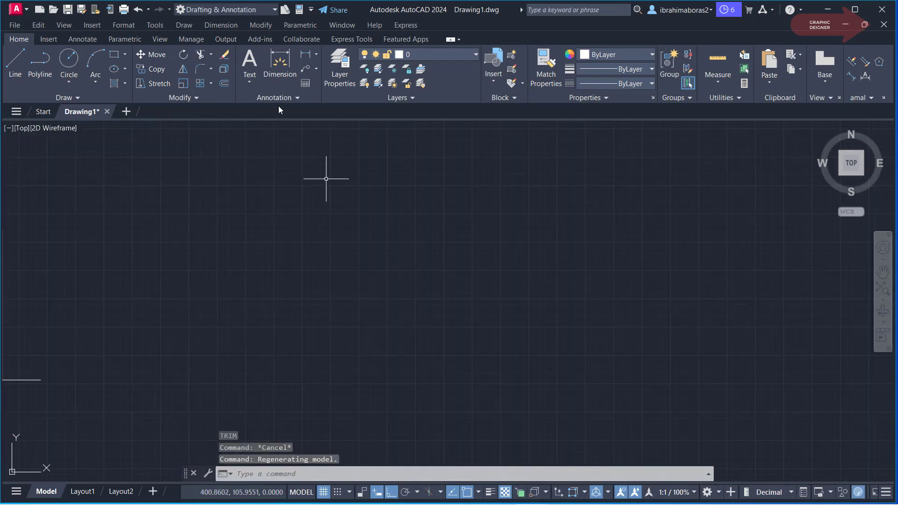
pyautogui.write('l')
pyautogui.press('Return')
pyautogui.click(246, 255)
pyautogui.rightClick(594, 255)
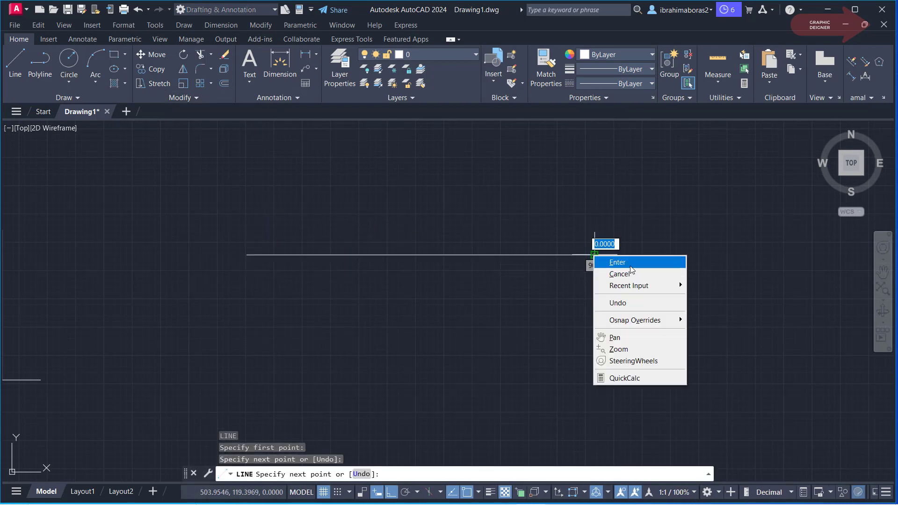
pyautogui.click(608, 258)
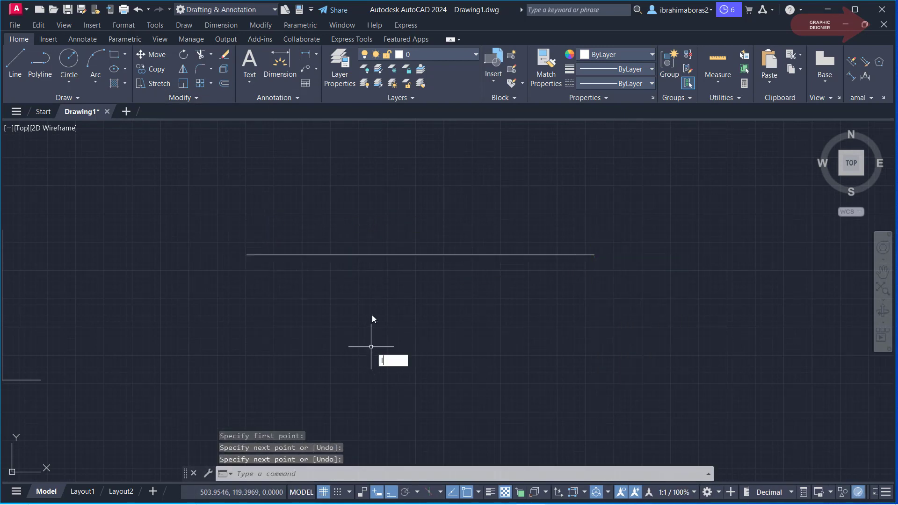
# - Draw a vertical line crossing the horizontal line near its middle, and start TR trim
pyautogui.write('l')
pyautogui.press('Return')
pyautogui.click(394, 150)
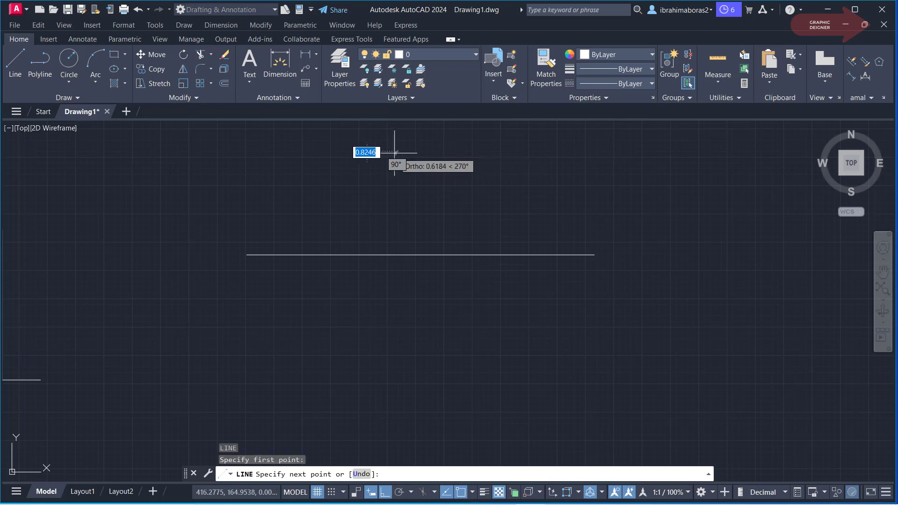
pyautogui.rightClick(388, 336)
pyautogui.click(470, 350)
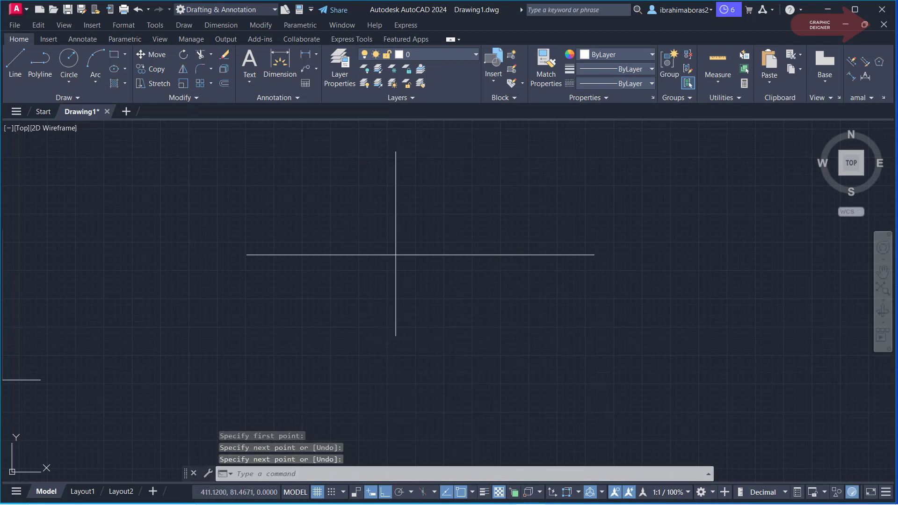
pyautogui.write('tr')
pyautogui.press('Return')
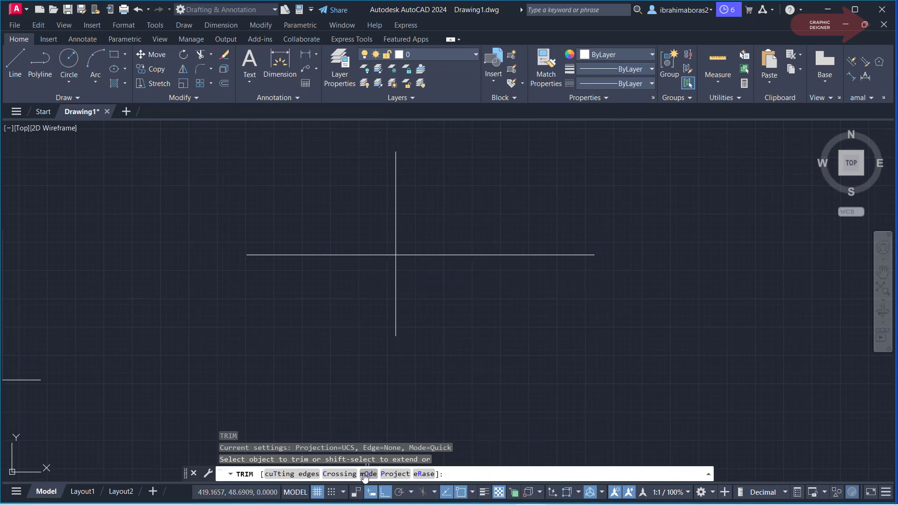
# - In Quick trim mode, remove the horizontal line's right half and the entire vertical line
pyautogui.click(369, 474)
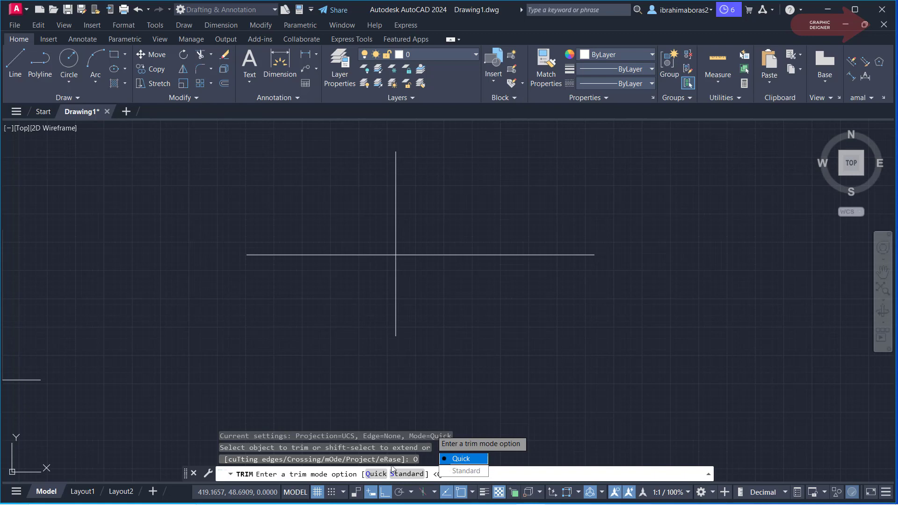
pyautogui.click(376, 474)
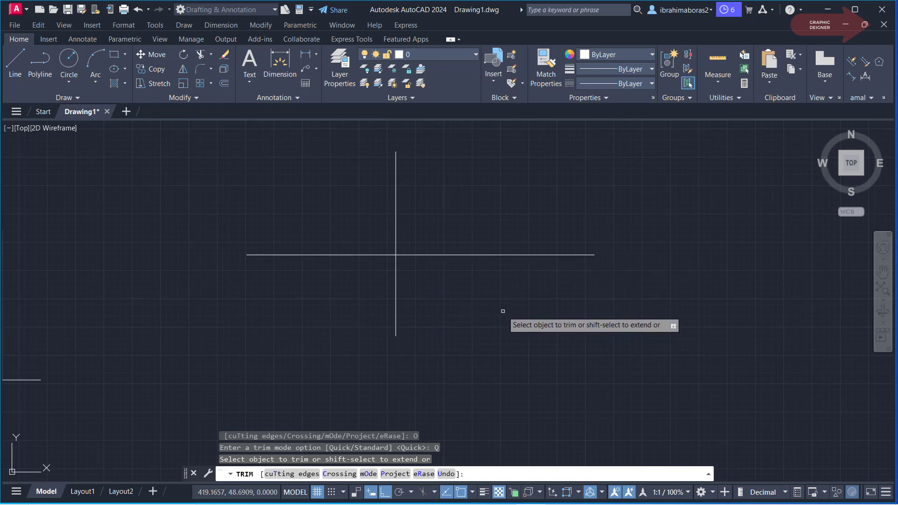
pyautogui.click(524, 256)
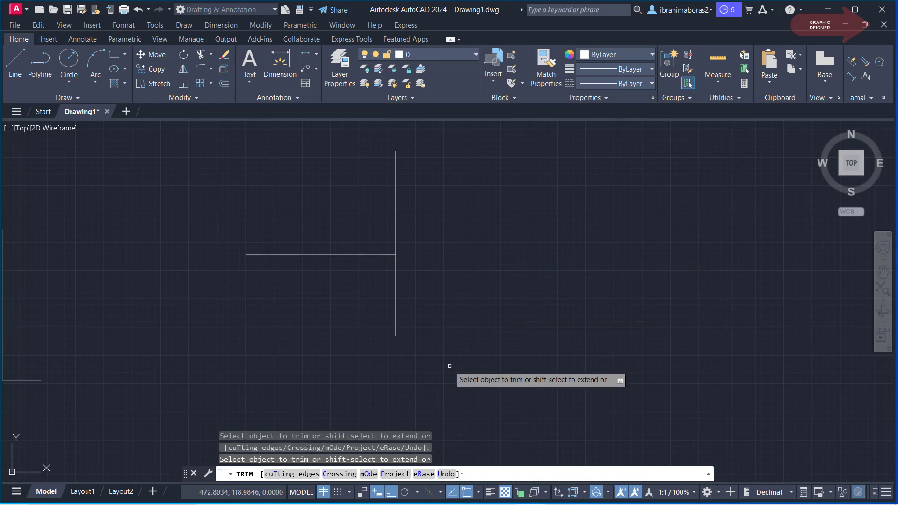
pyautogui.click(396, 199)
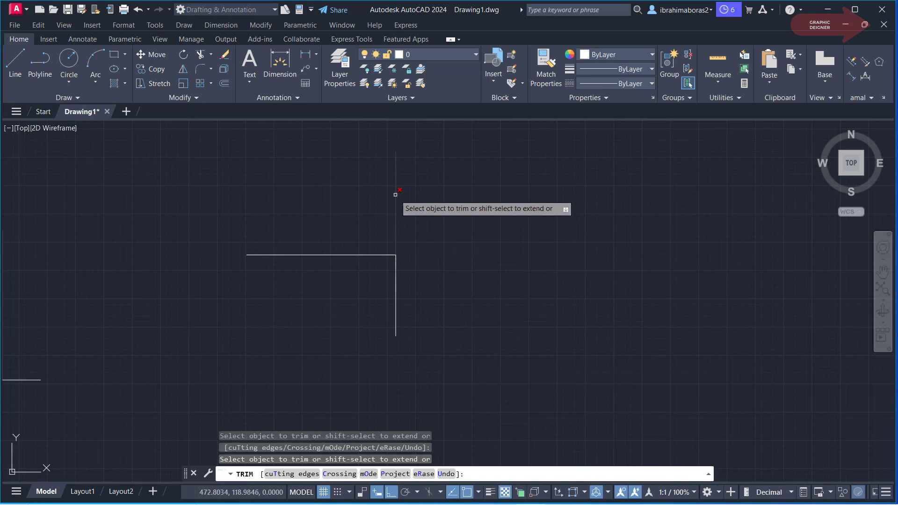
pyautogui.click(395, 294)
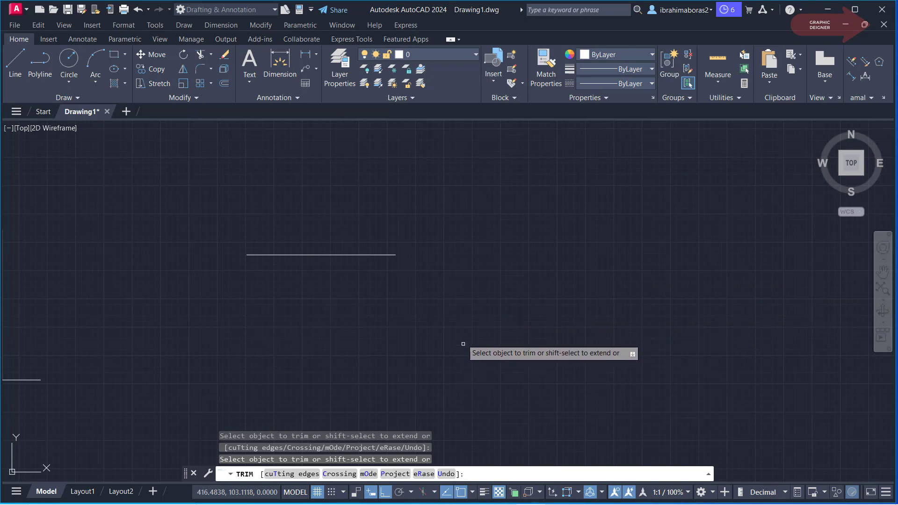
pyautogui.rightClick(444, 295)
pyautogui.click(460, 300)
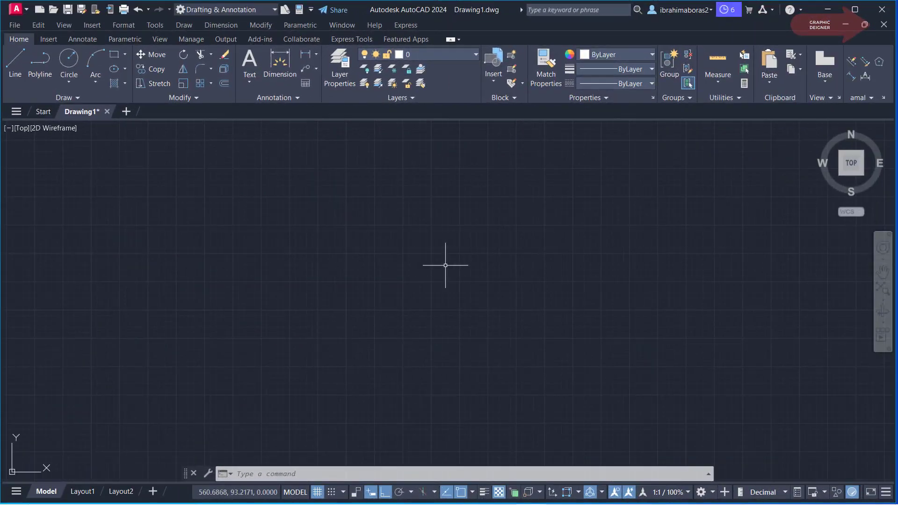
# - Draw a vertical boundary line
pyautogui.write('l')
pyautogui.press('Return')
pyautogui.click(390, 171)
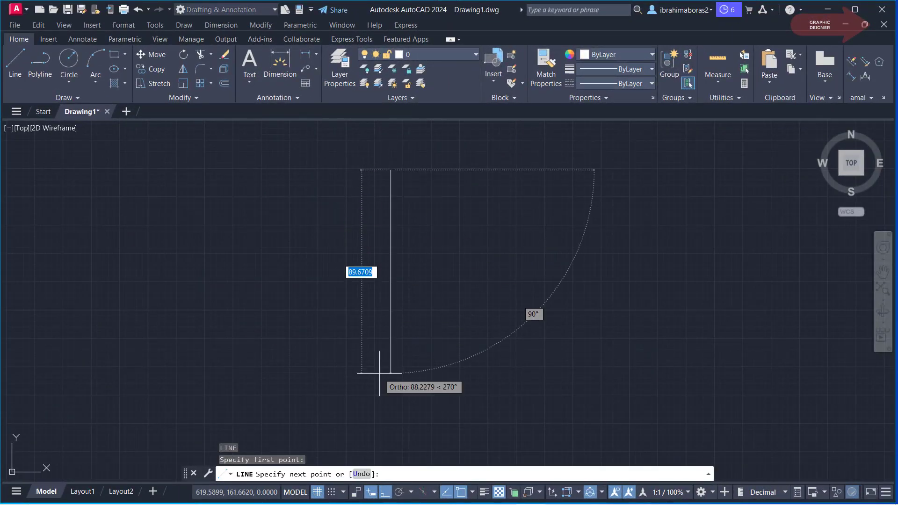
pyautogui.rightClick(392, 385)
pyautogui.click(430, 273)
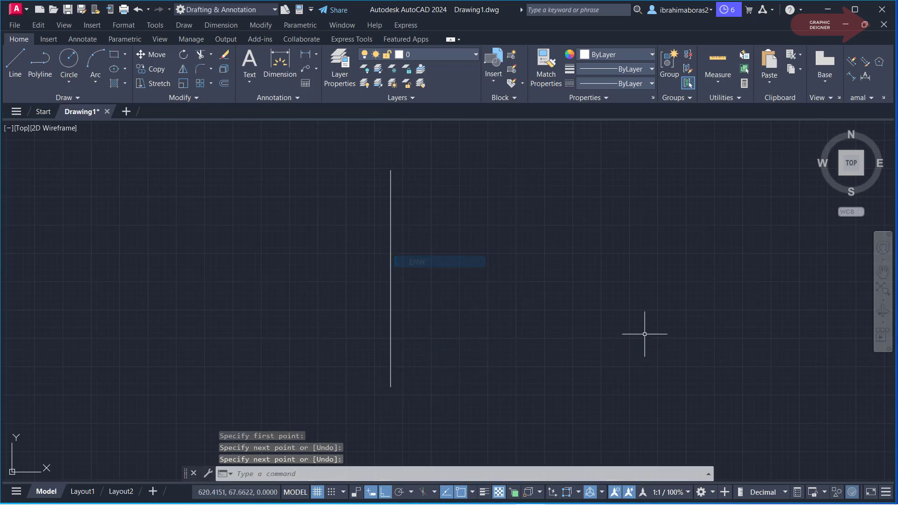
# - Draw a horizontal line to the right of the vertical line, leaving a gap
pyautogui.press('Return')
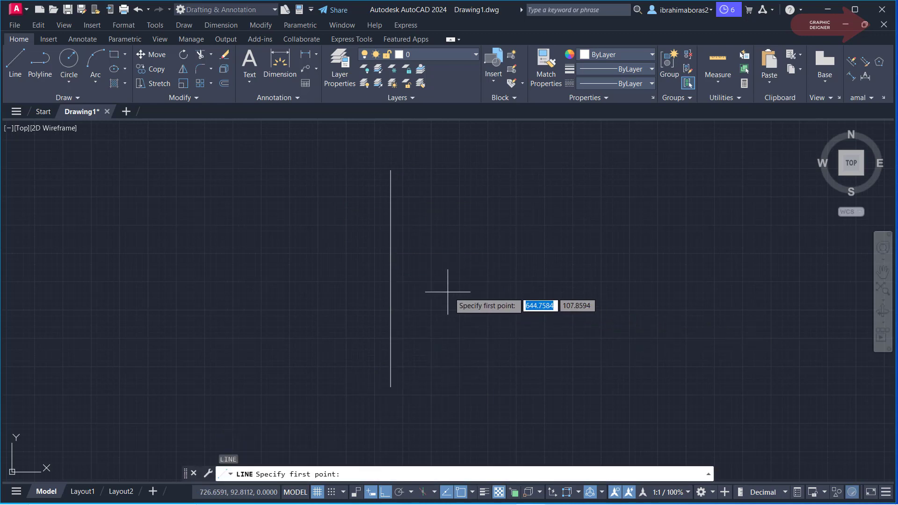
pyautogui.click(443, 277)
pyautogui.click(690, 281)
pyautogui.rightClick(690, 286)
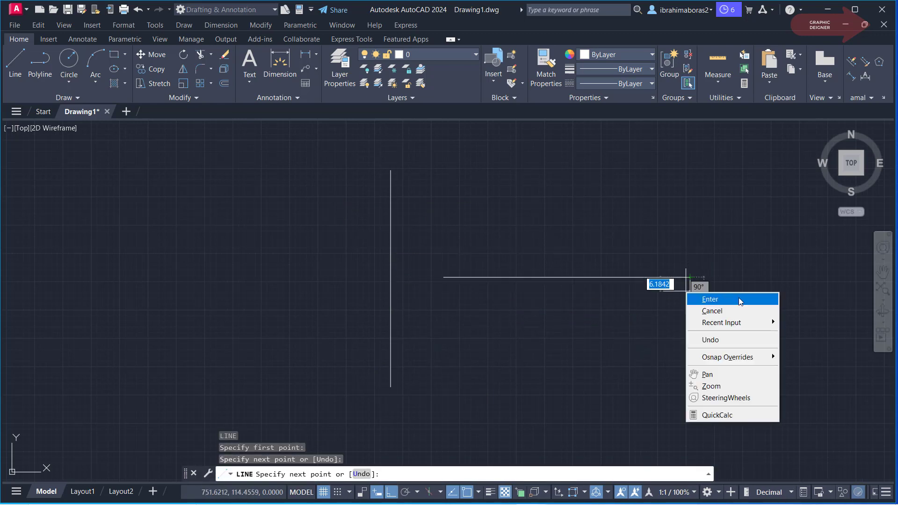
pyautogui.click(704, 297)
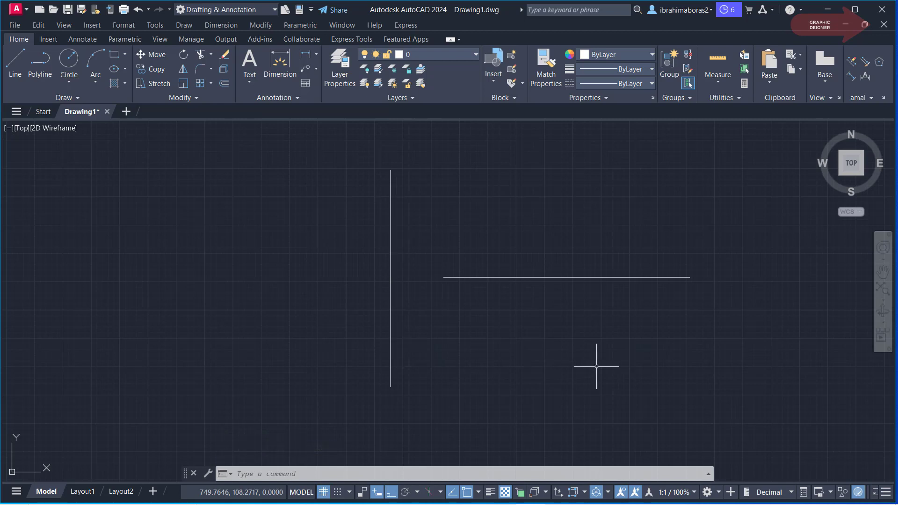
pyautogui.click(210, 56)
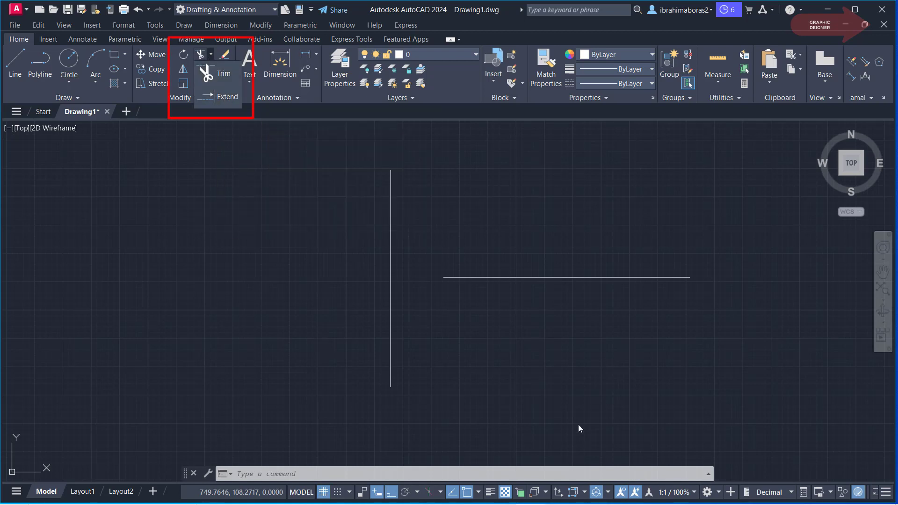
pyautogui.click(368, 472)
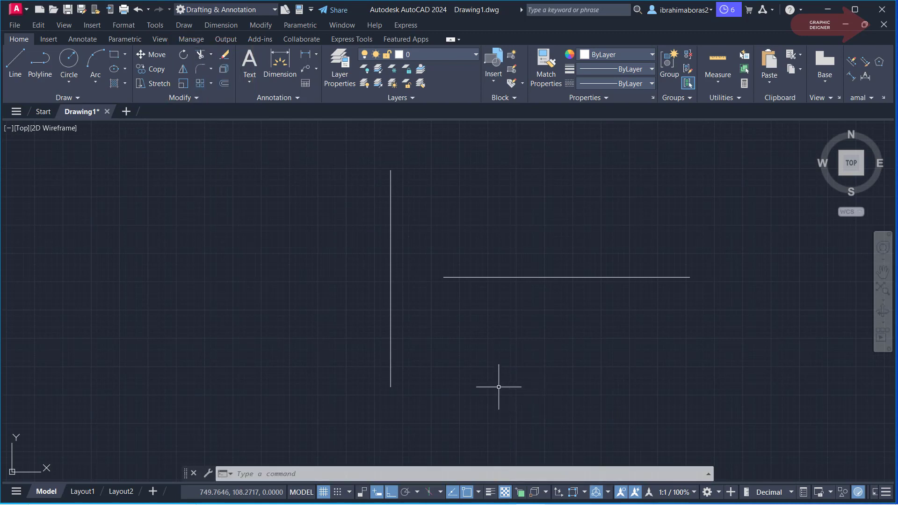
pyautogui.write('ex')
pyautogui.press('Return')
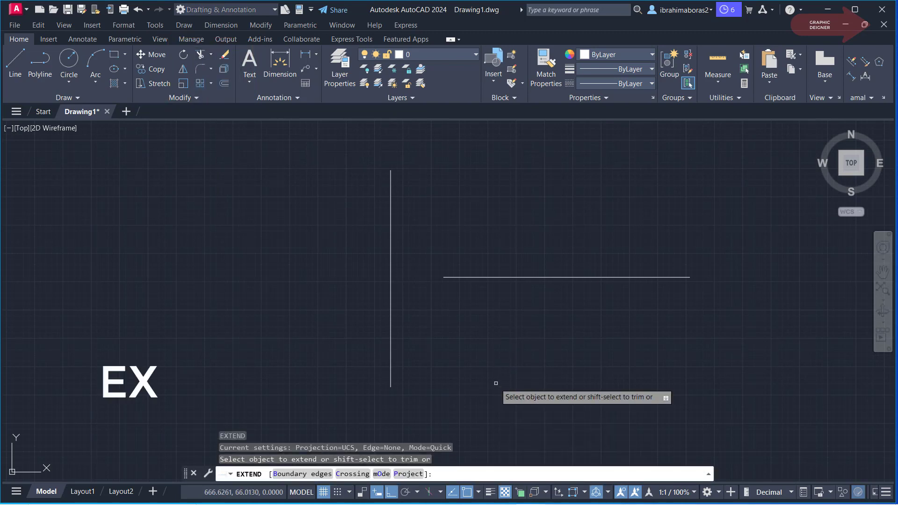
pyautogui.click(382, 475)
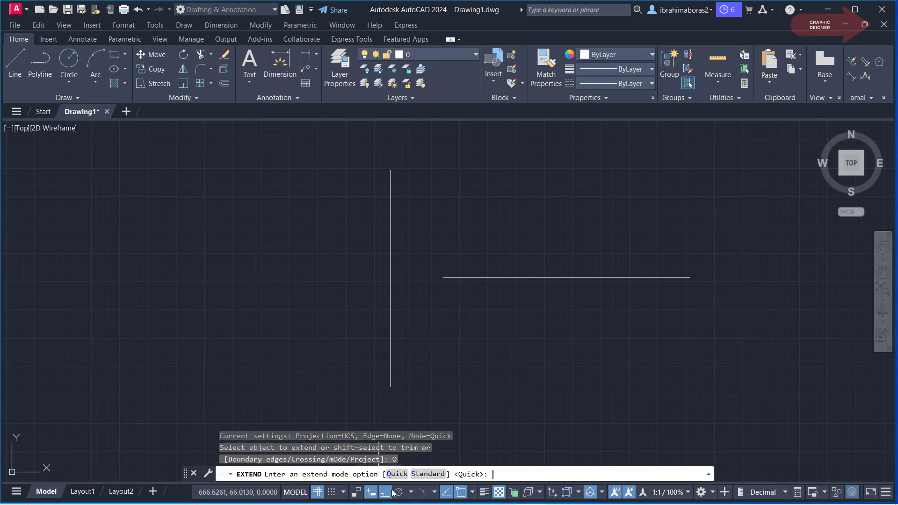
pyautogui.click(432, 475)
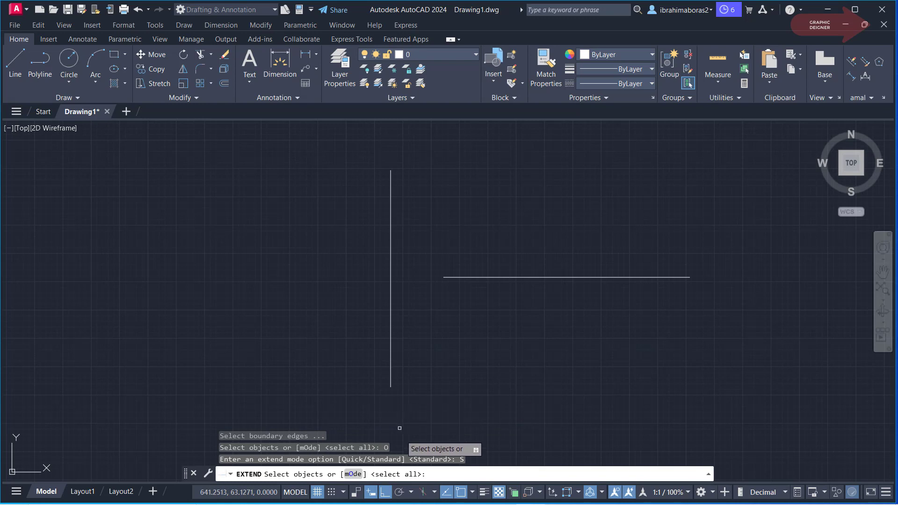
pyautogui.click(749, 125)
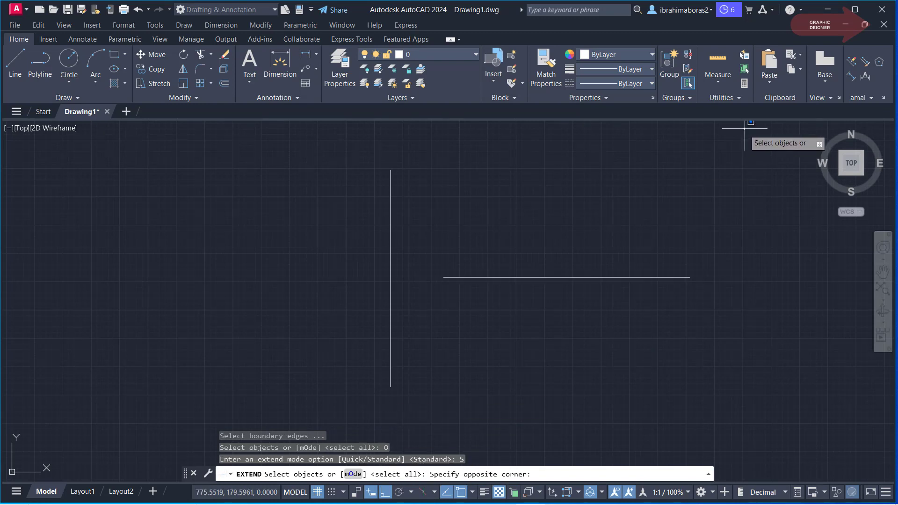
pyautogui.click(284, 414)
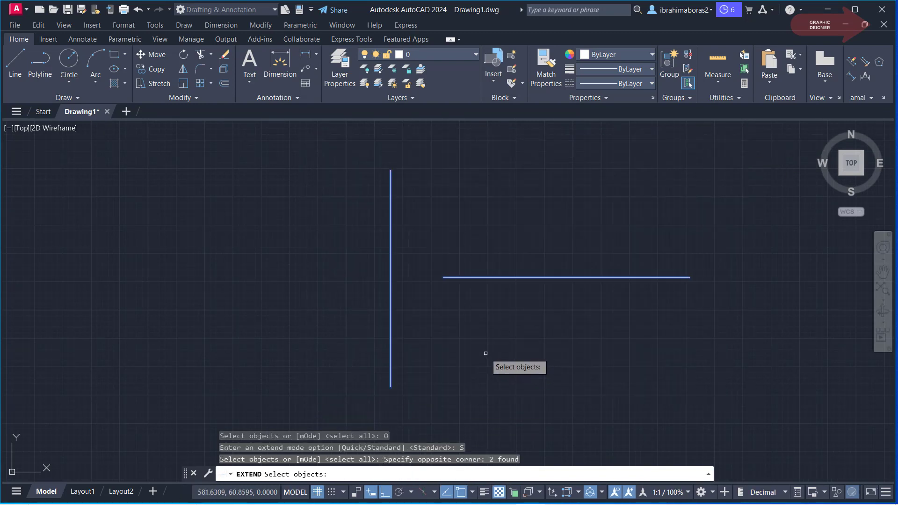
pyautogui.press('Return')
pyautogui.click(481, 278)
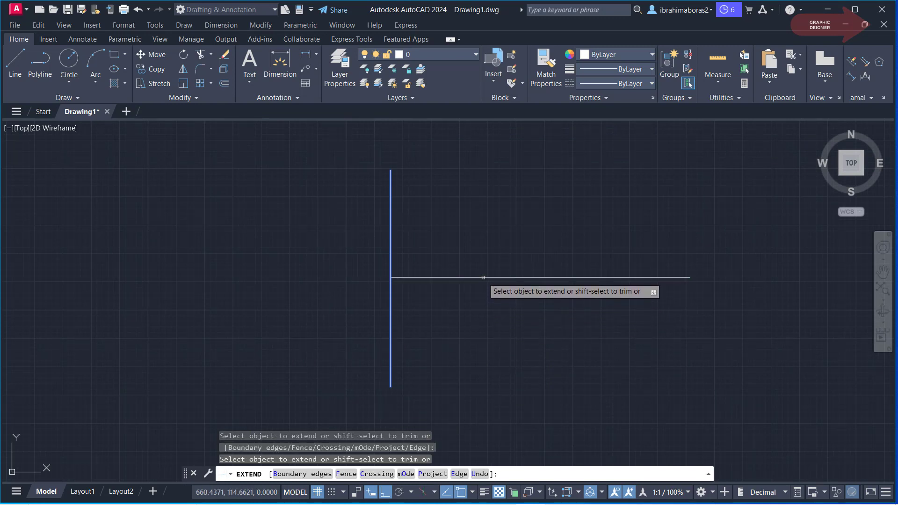
pyautogui.rightClick(455, 191)
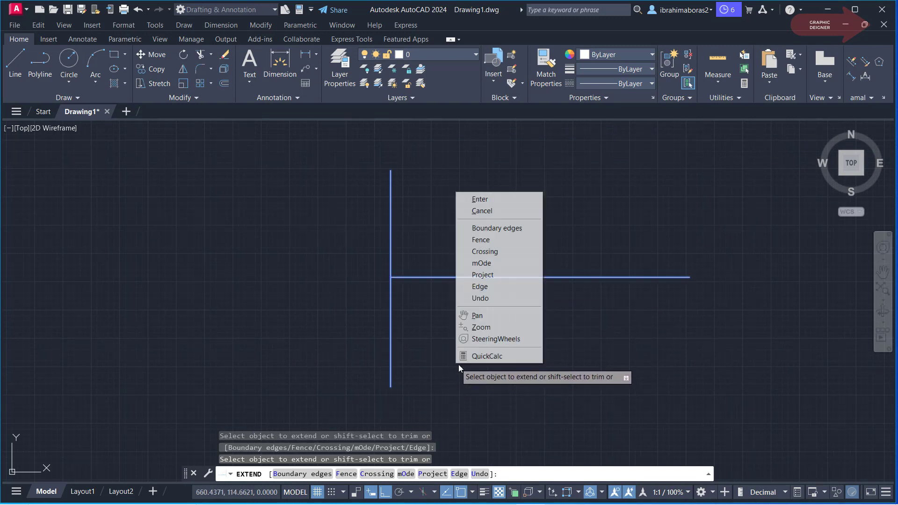
pyautogui.click(482, 200)
pyautogui.write('u')
pyautogui.press('Return')
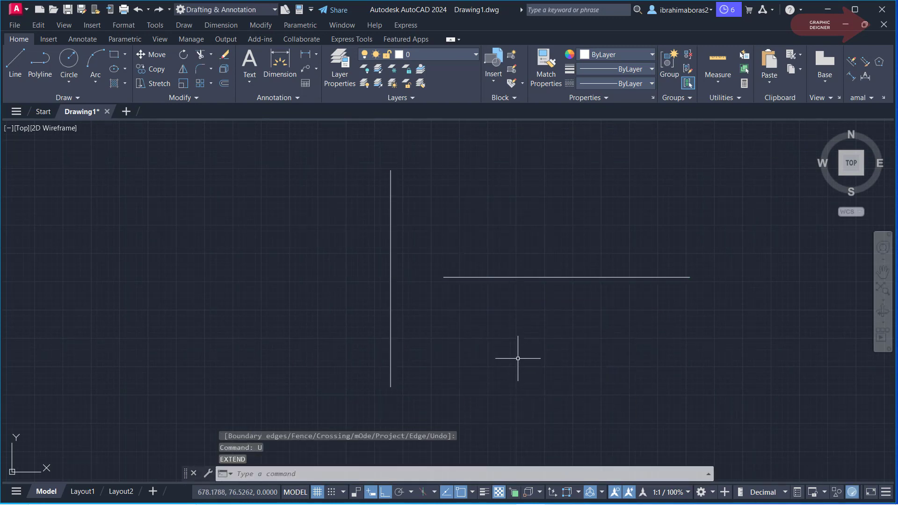
pyautogui.write('ex')
pyautogui.press('Return')
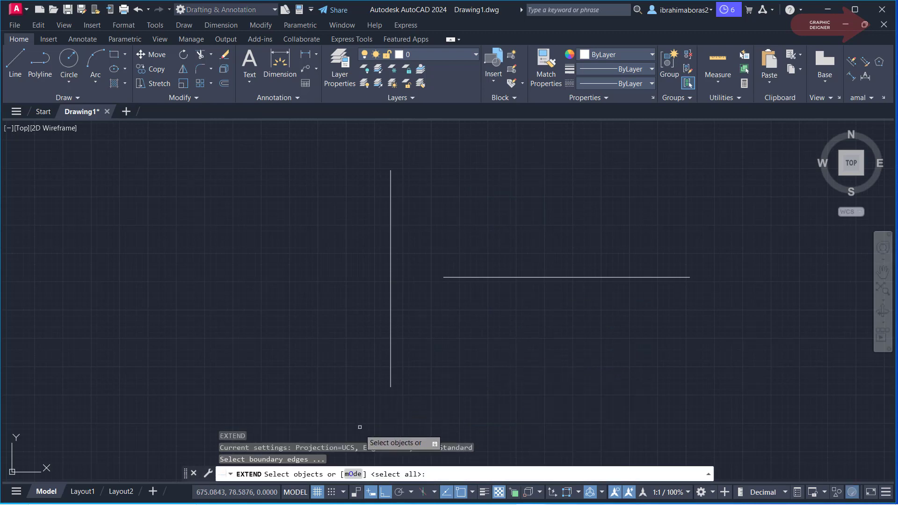
pyautogui.click(358, 474)
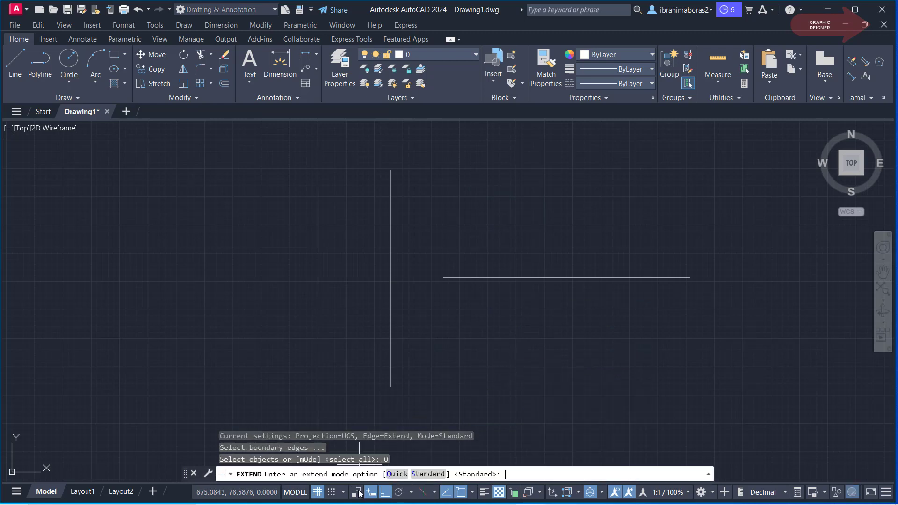
pyautogui.click(397, 474)
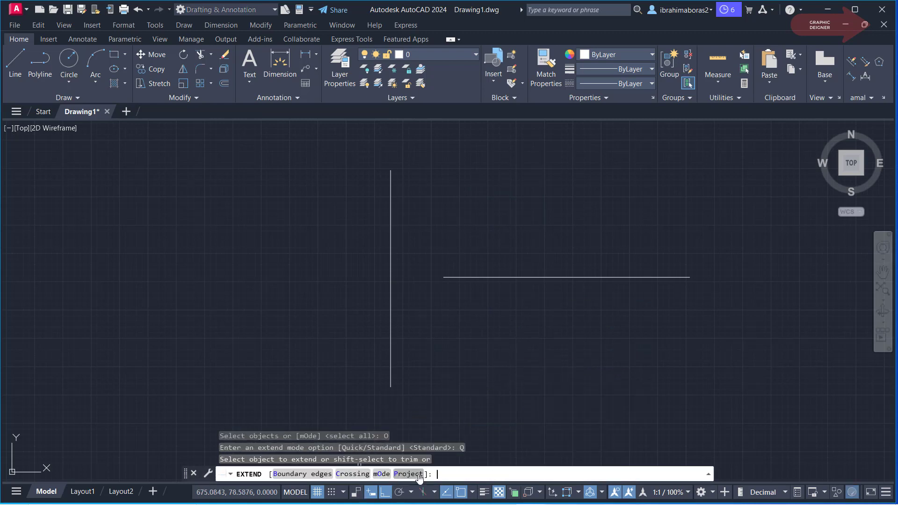
pyautogui.click(468, 278)
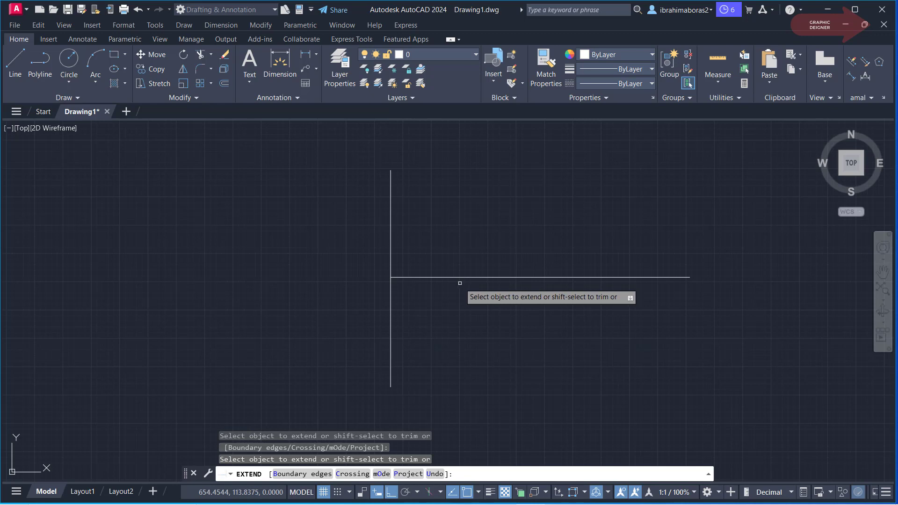
pyautogui.rightClick(515, 286)
pyautogui.click(541, 300)
pyautogui.write('u')
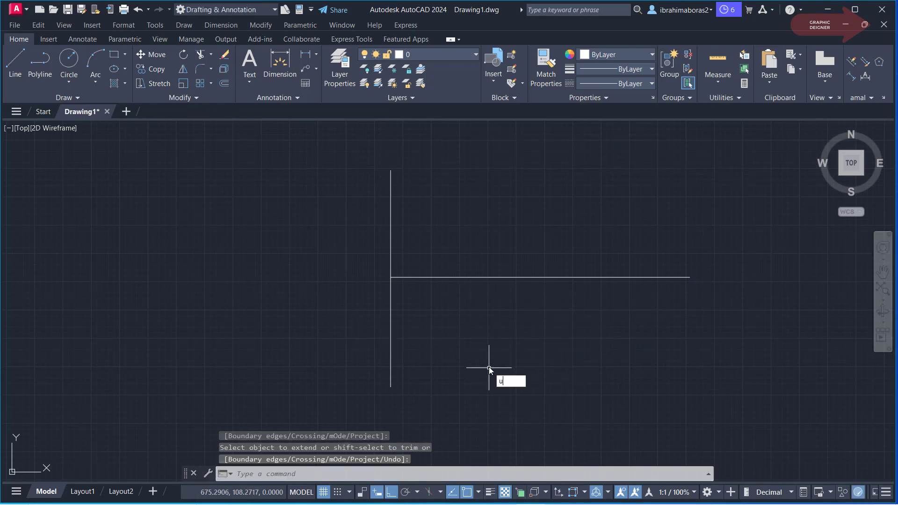
pyautogui.press('Return')
pyautogui.write('Co')
# - Copy the horizontal line to positions above and below it, making seven parallel lines
pyautogui.press('Return')
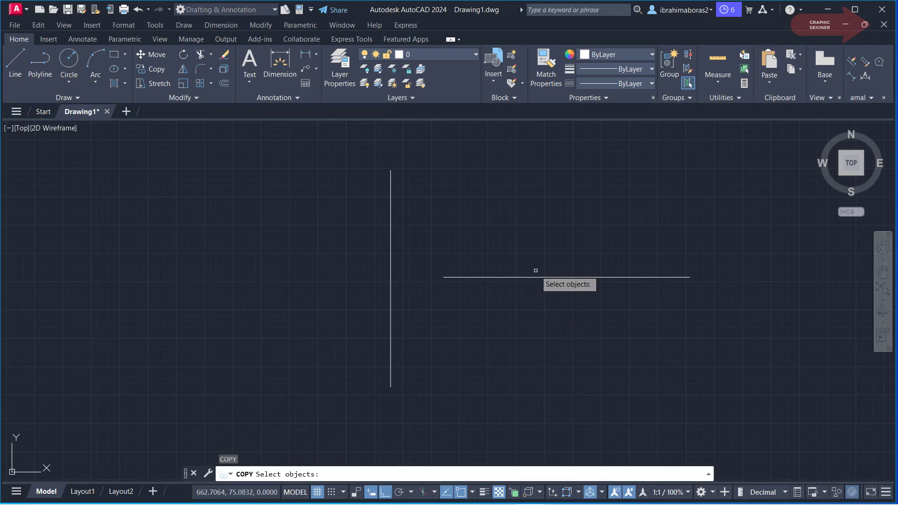
pyautogui.click(534, 276)
pyautogui.press('Return')
pyautogui.click(776, 276)
pyautogui.click(757, 253)
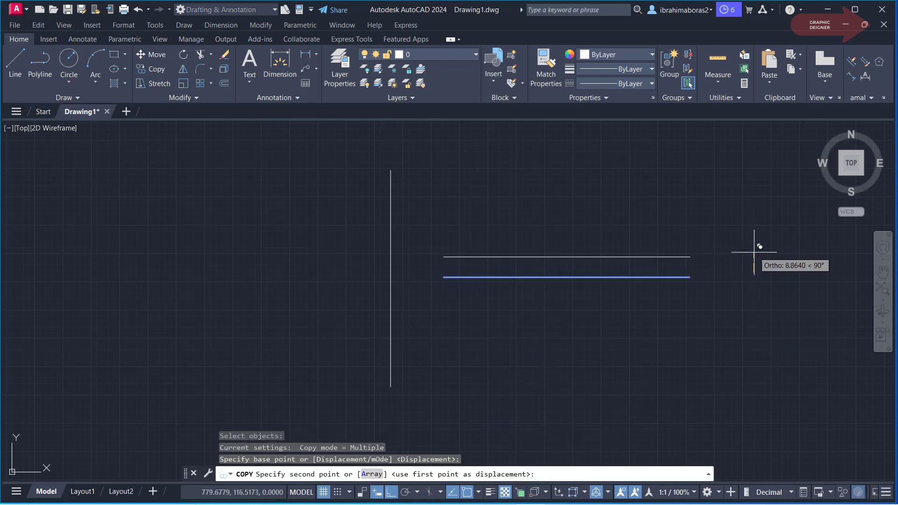
pyautogui.click(757, 218)
pyautogui.click(757, 197)
pyautogui.click(751, 322)
pyautogui.click(752, 301)
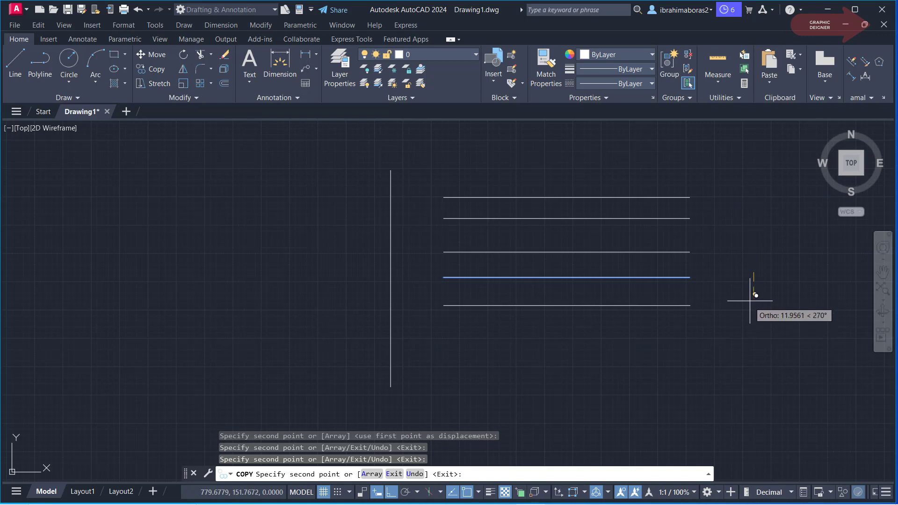
pyautogui.click(755, 330)
pyautogui.click(760, 362)
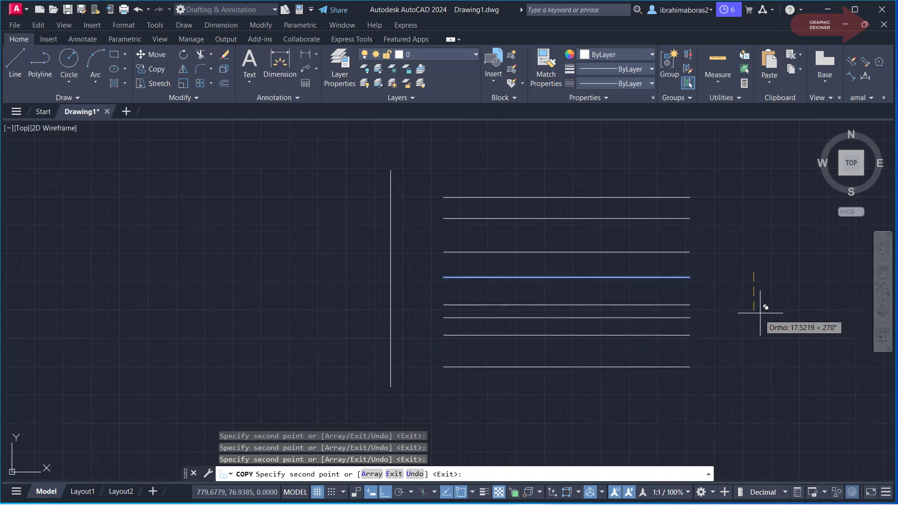
pyautogui.rightClick(752, 304)
pyautogui.click(767, 325)
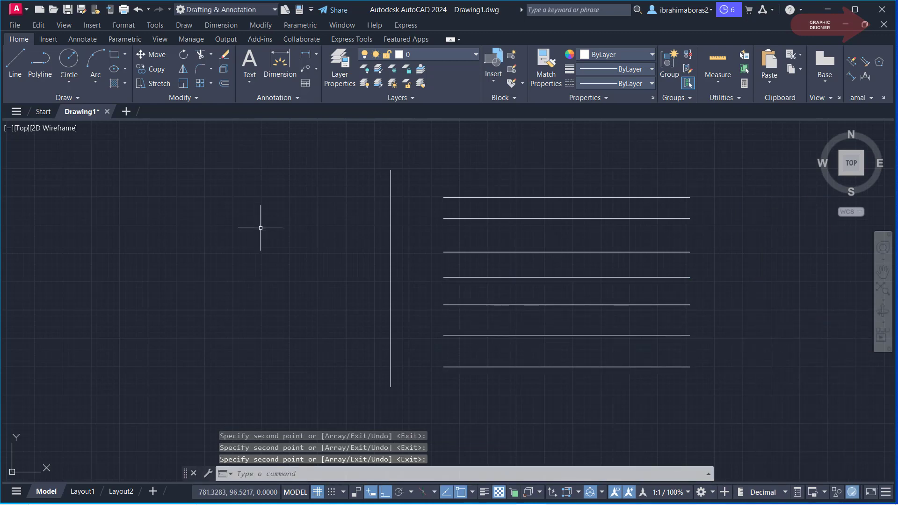
# - Fence-extend all seven horizontal lines leftward so each ends at the vertical line
pyautogui.write('ex')
pyautogui.press('Return')
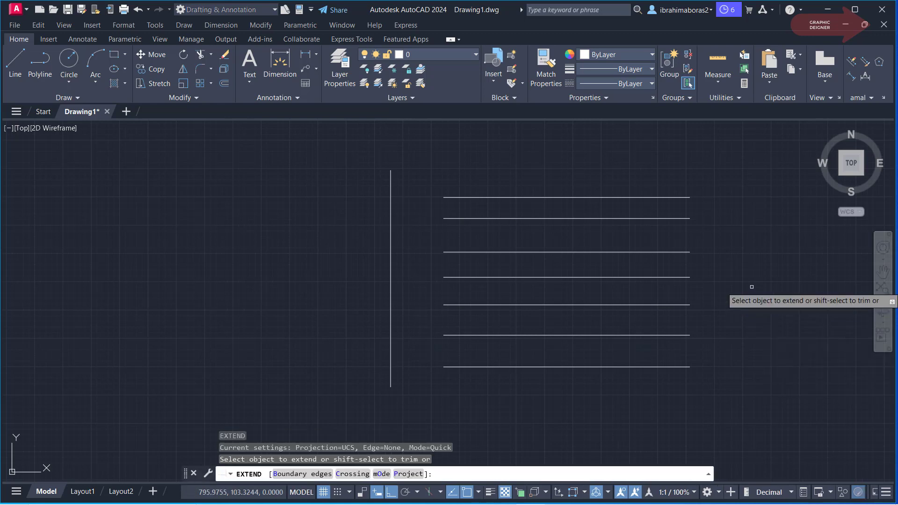
pyautogui.click(555, 165)
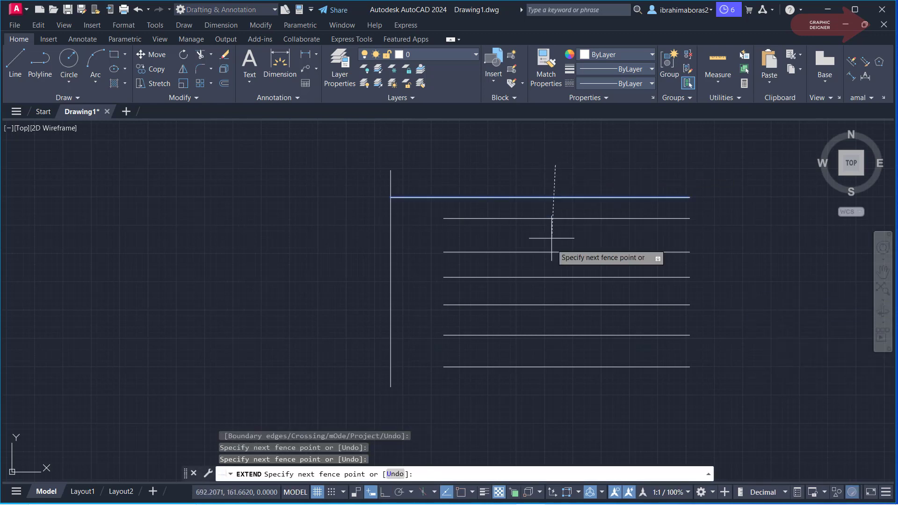
pyautogui.click(543, 386)
pyautogui.press('Return')
pyautogui.rightClick(751, 299)
pyautogui.click(774, 305)
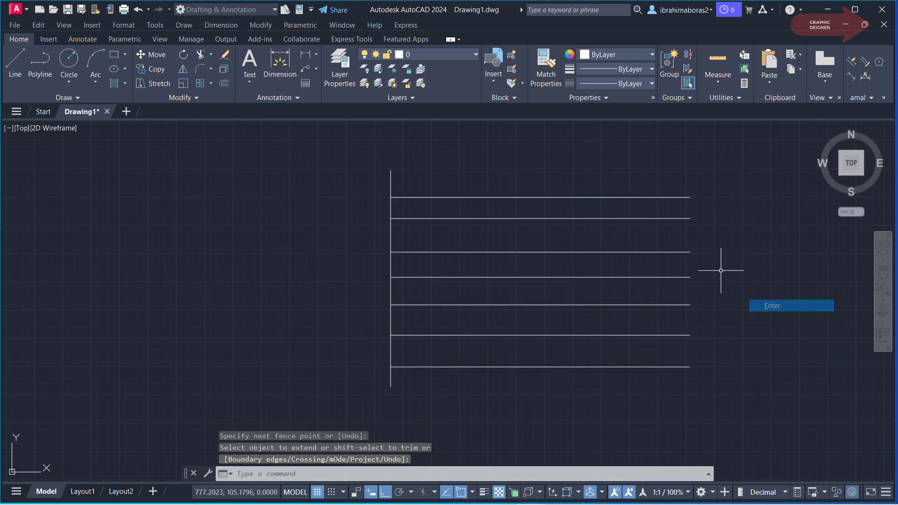
# - Zoom out to view the comb, the lone horizontal line and the extended seven-line stack together
pyautogui.scroll(-6, 602, 267)
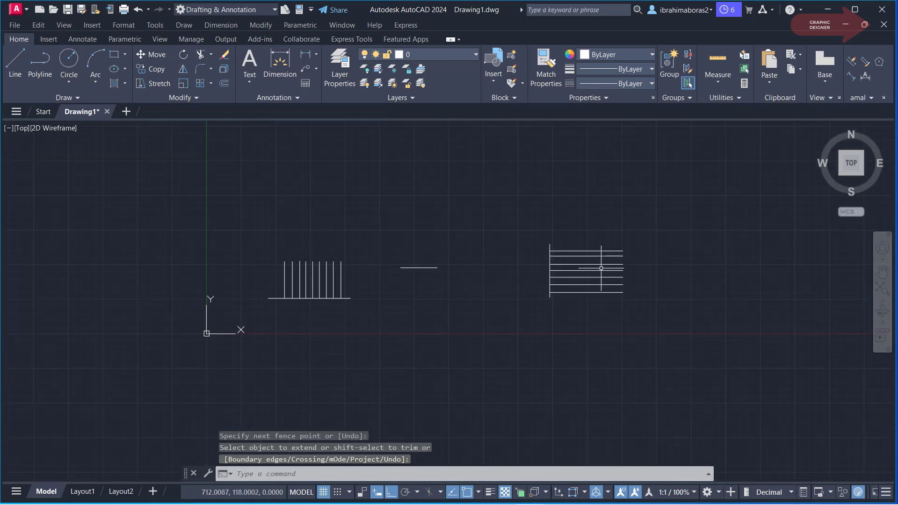
pyautogui.scroll(2, 444, 267)
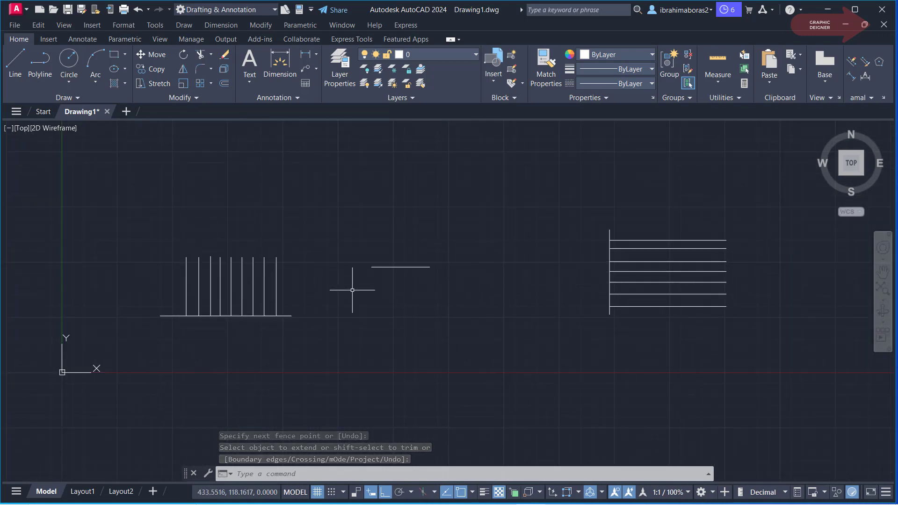